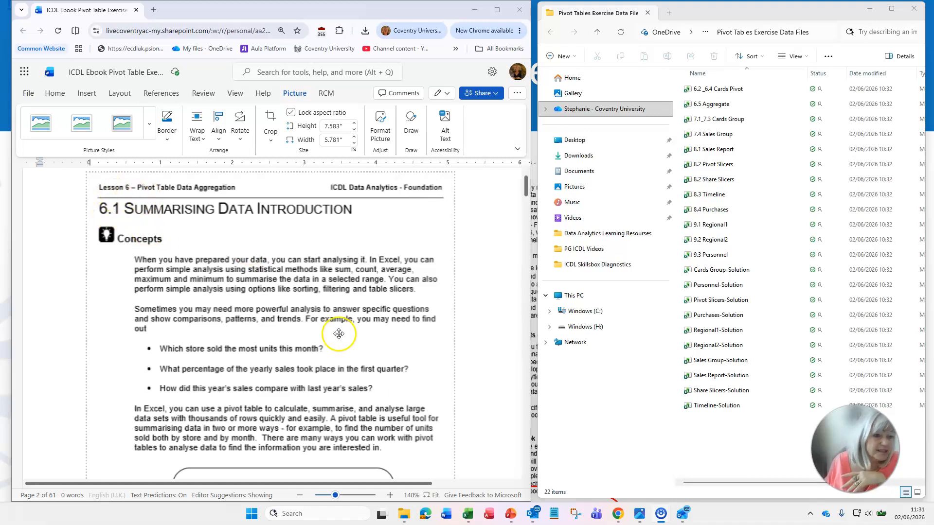
# - Read the lesson's introduction to summarising data and the table of aggregation methods in the document
pyautogui.scroll(-3, 381, 348)
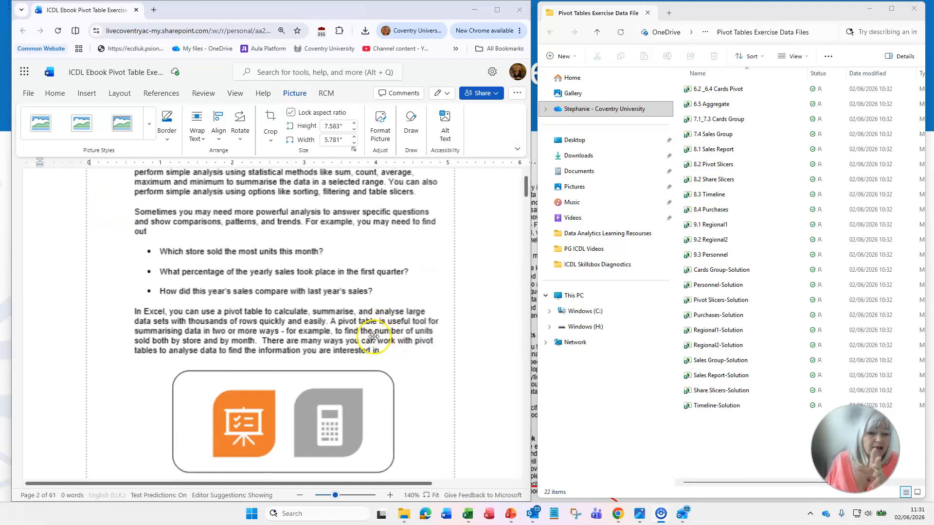
pyautogui.scroll(-5, 381, 335)
pyautogui.scroll(-6, 382, 329)
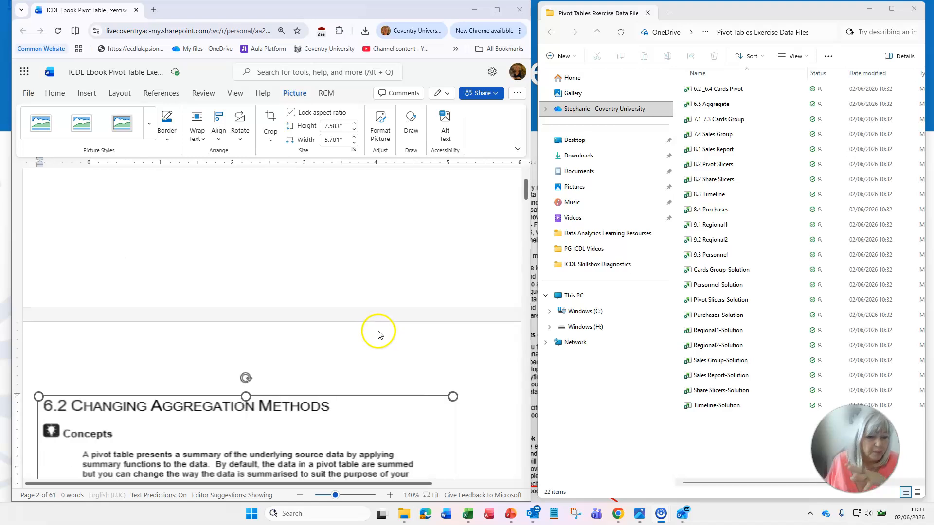
pyautogui.scroll(-2, 377, 330)
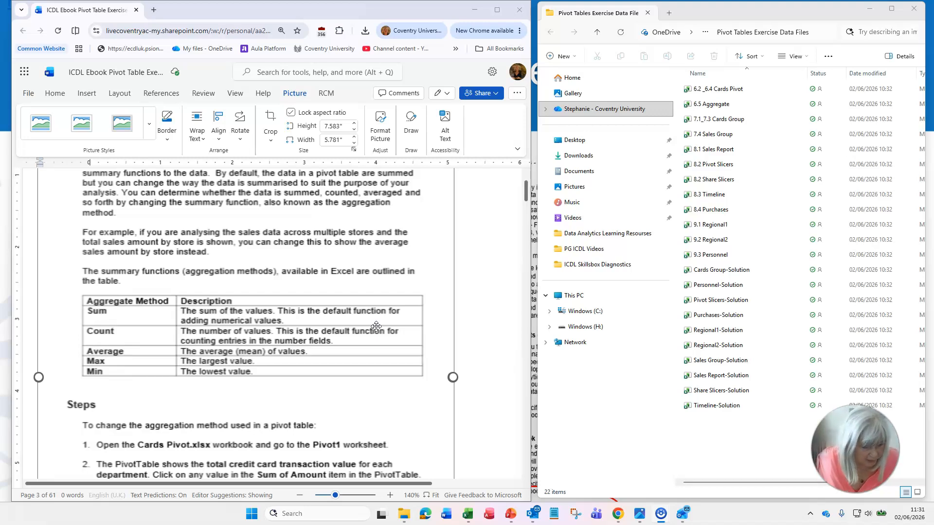
pyautogui.click(378, 322)
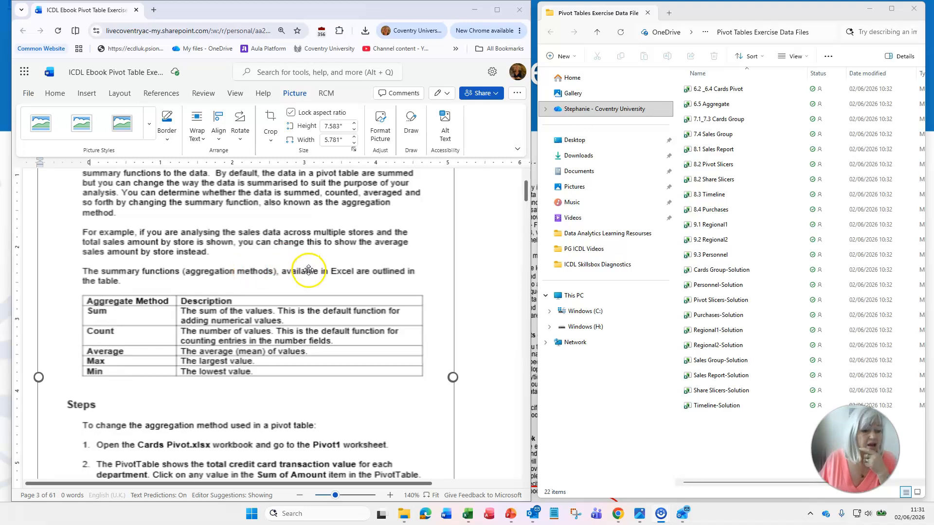
pyautogui.scroll(-5, 309, 270)
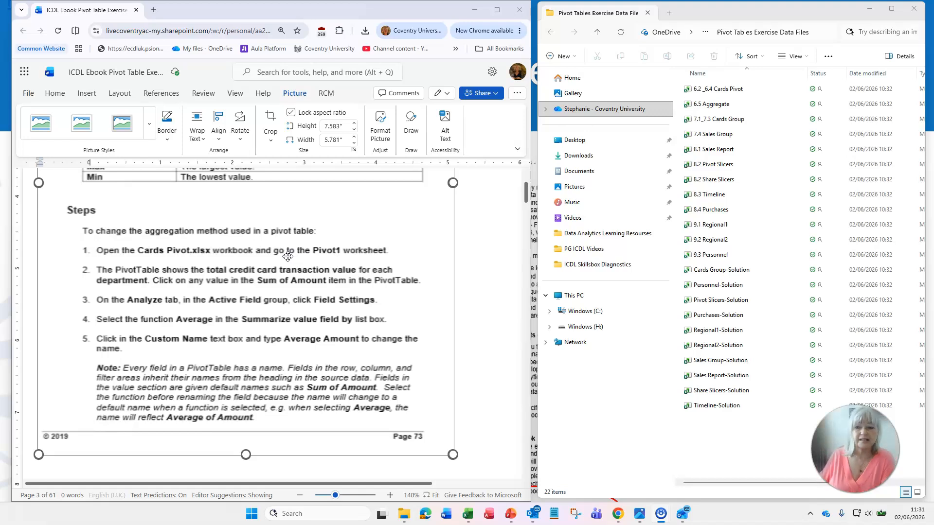
# - Open the 6.2 _6.4 Cards Pivot workbook and view its Dataset and Pivot1 sheets
pyautogui.click(697, 105)
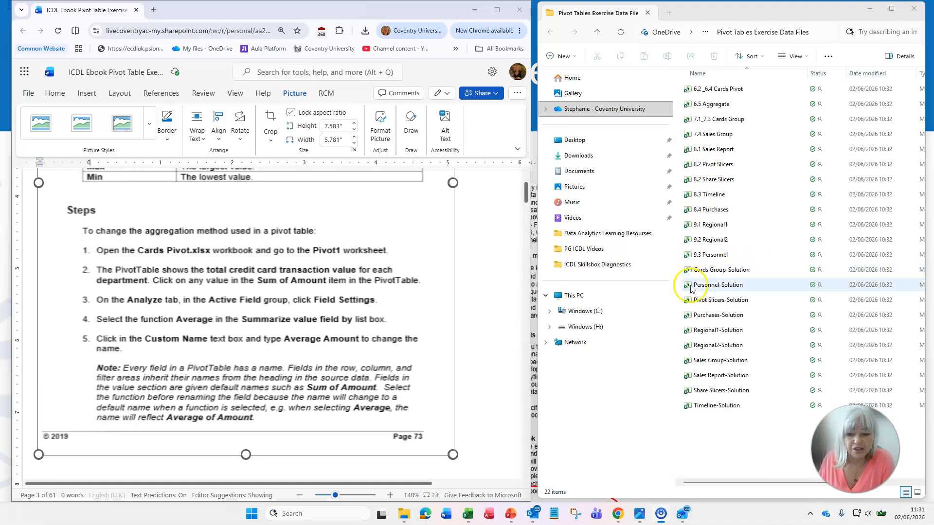
pyautogui.doubleClick(722, 92)
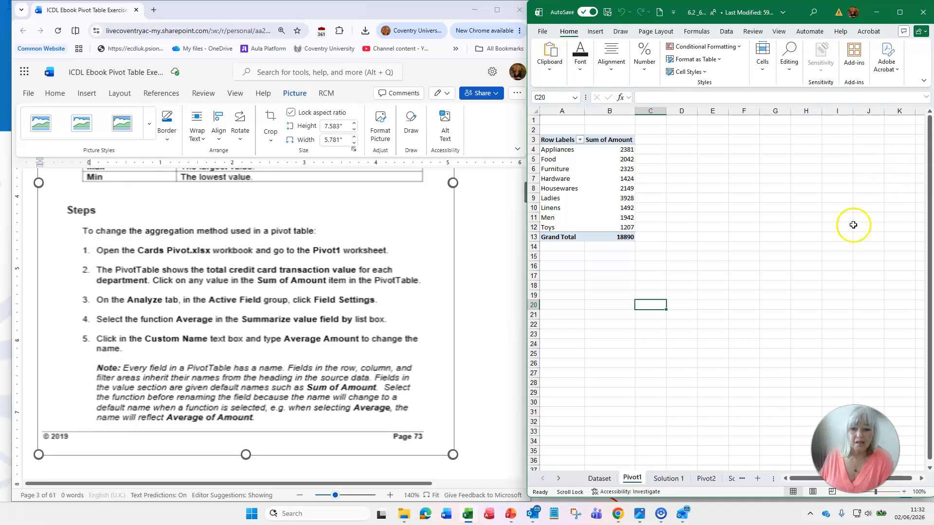
pyautogui.click(601, 479)
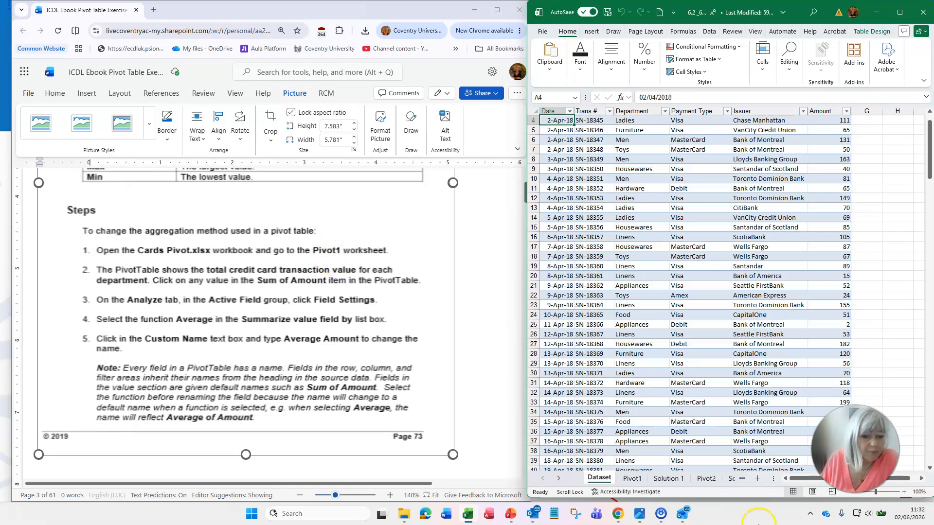
pyautogui.click(632, 479)
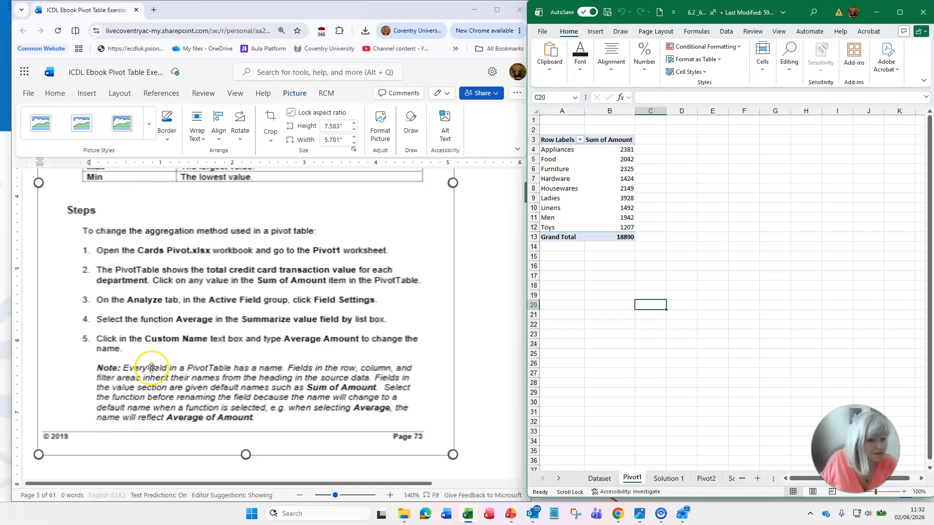
# - Read the lesson's remaining aggregation steps and compare the Solution 1 sheet with the Pivot1 sheet
pyautogui.scroll(-10, 250, 350)
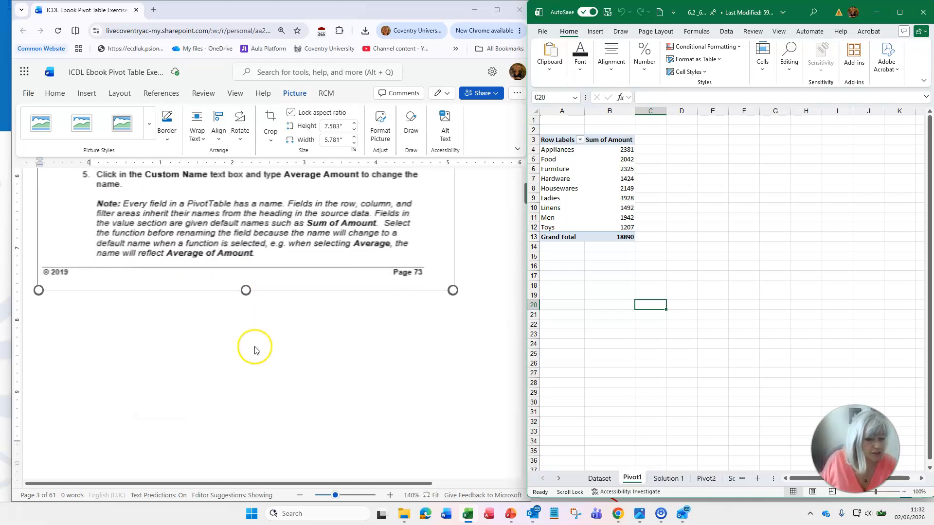
pyautogui.scroll(-3, 262, 347)
pyautogui.scroll(3, 261, 346)
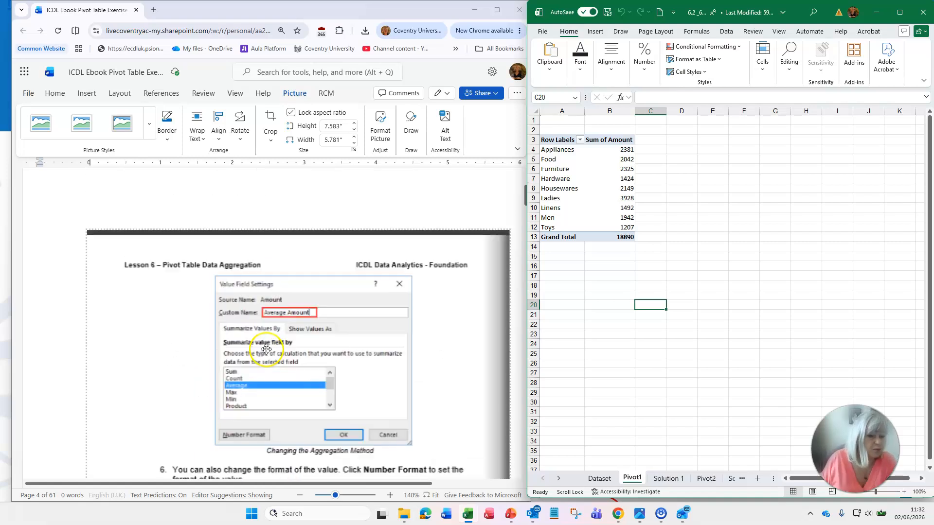
pyautogui.scroll(-3, 288, 355)
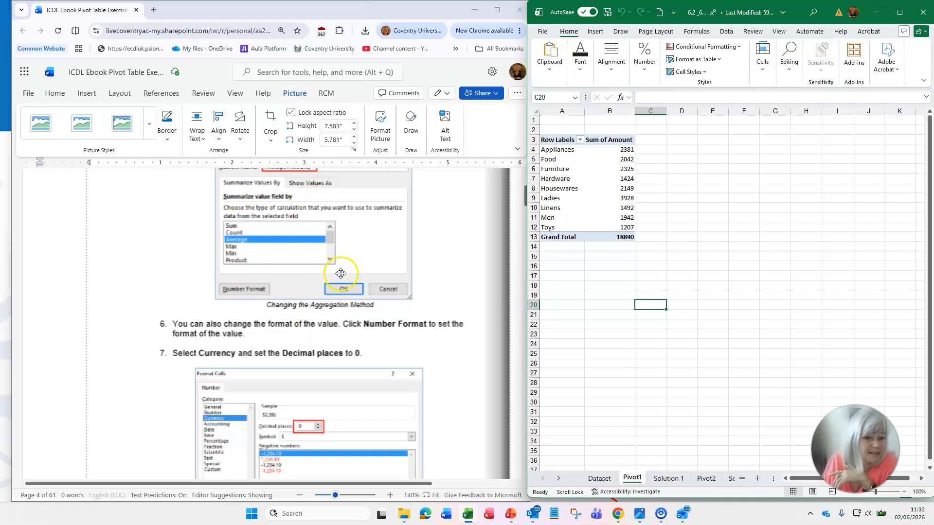
pyautogui.scroll(-6, 359, 233)
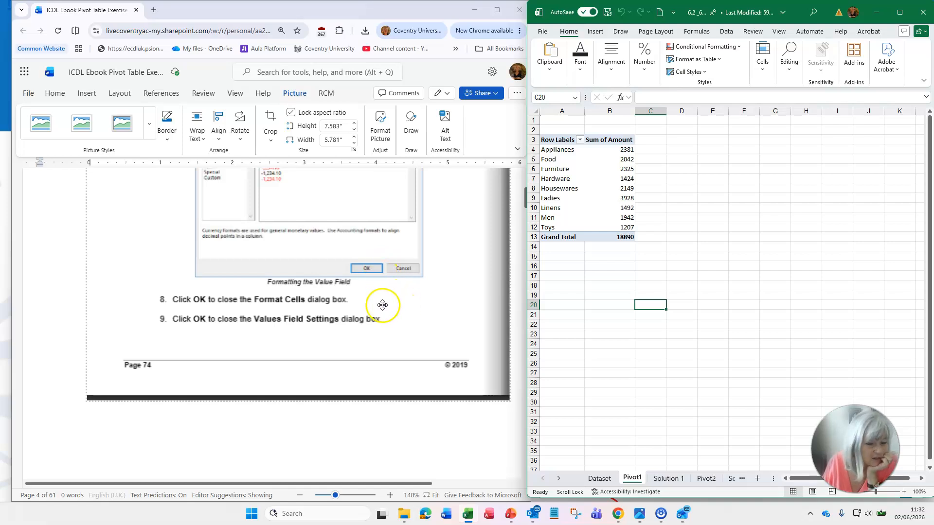
pyautogui.scroll(-4, 384, 304)
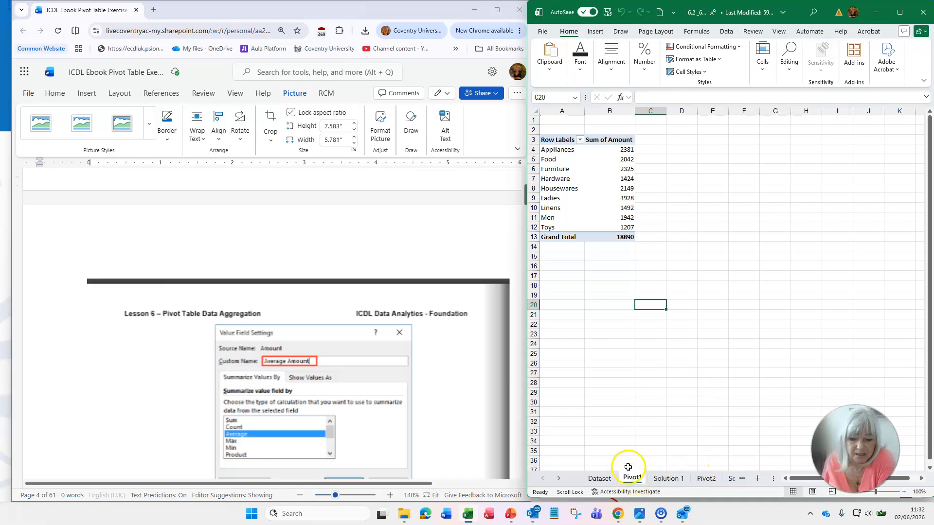
pyautogui.click(670, 480)
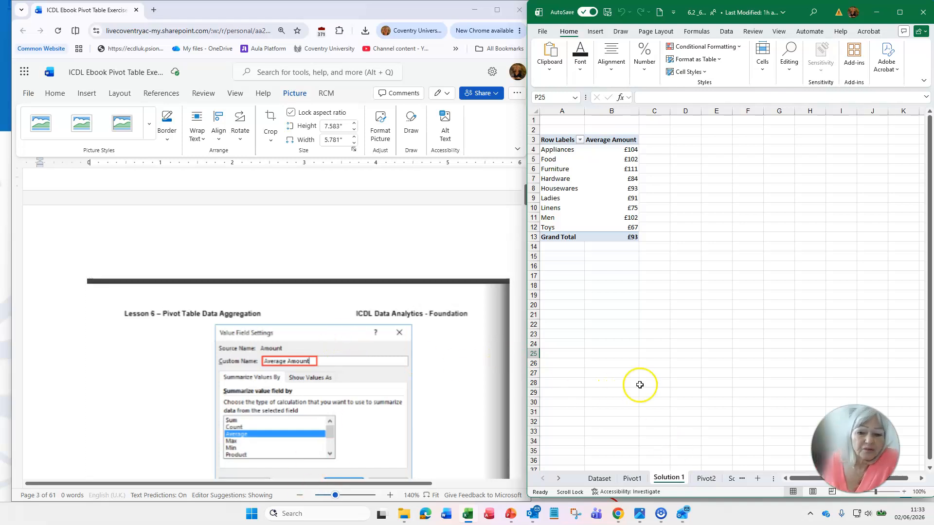
pyautogui.click(632, 478)
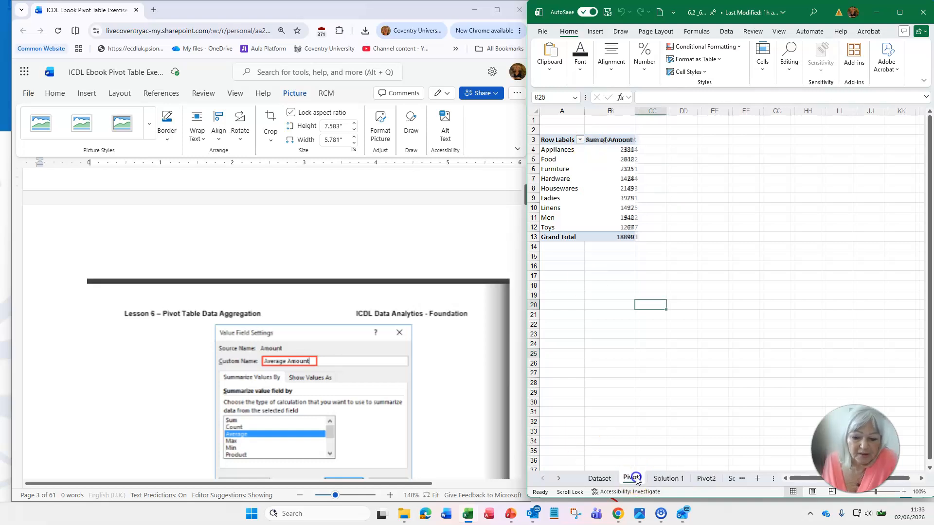
# - Scroll the lesson back to the numbered steps for changing the aggregation method
pyautogui.scroll(-10, 384, 338)
pyautogui.scroll(6, 384, 339)
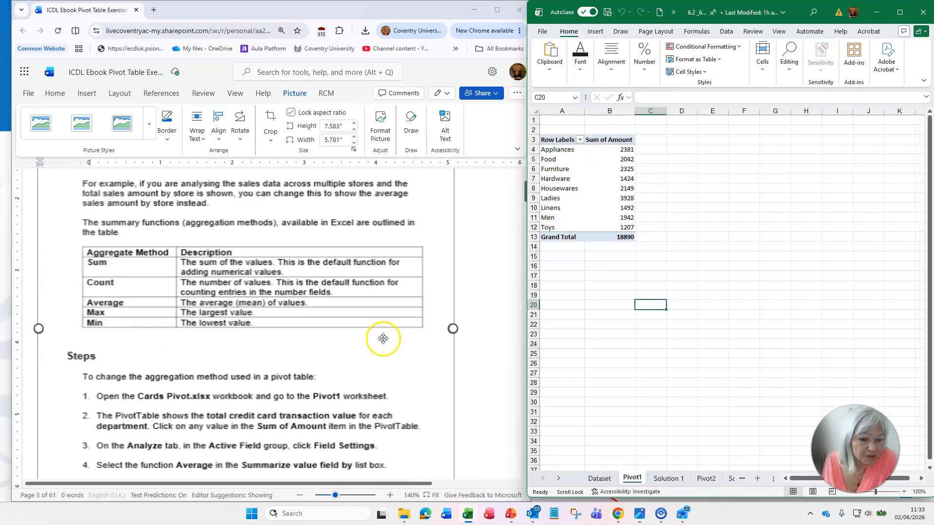
pyautogui.scroll(-4, 383, 338)
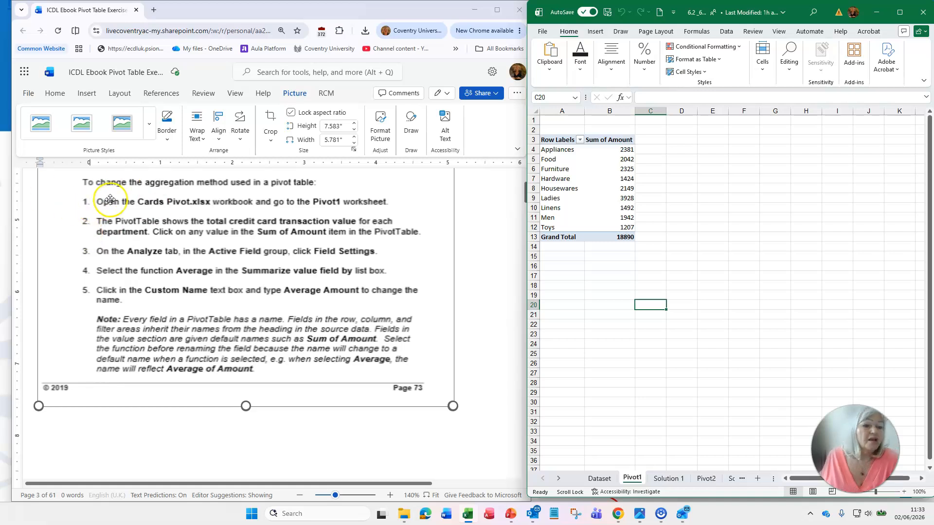
pyautogui.click(330, 200)
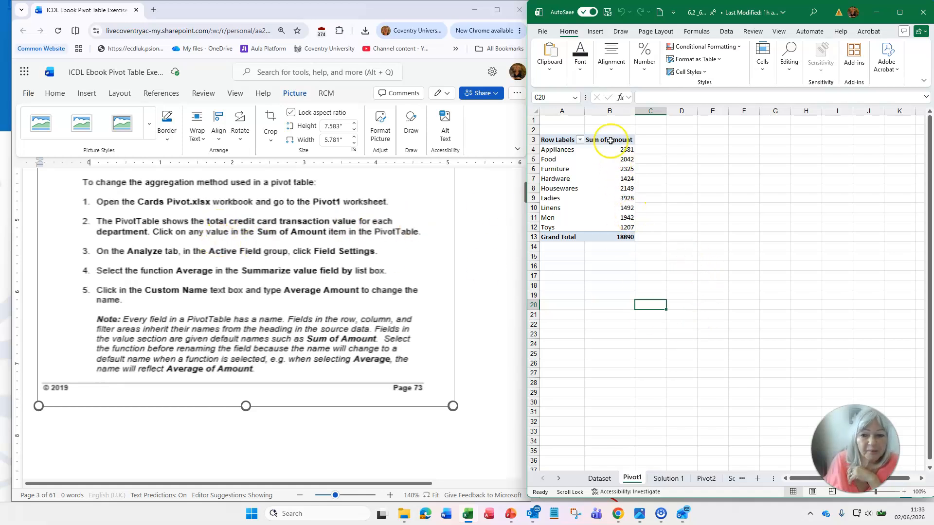
# - Select a value cell in the pivot table and open the PivotTable Analyse Show options
pyautogui.click(631, 178)
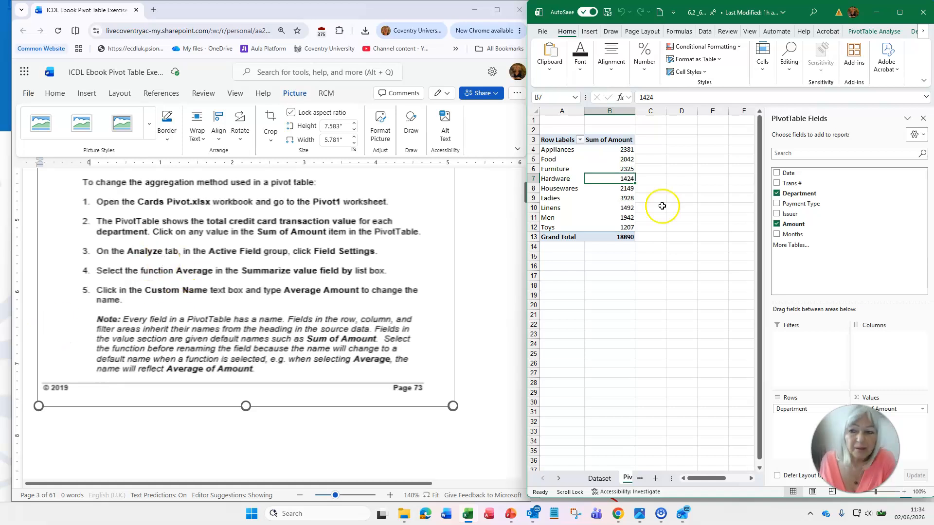
pyautogui.click(873, 32)
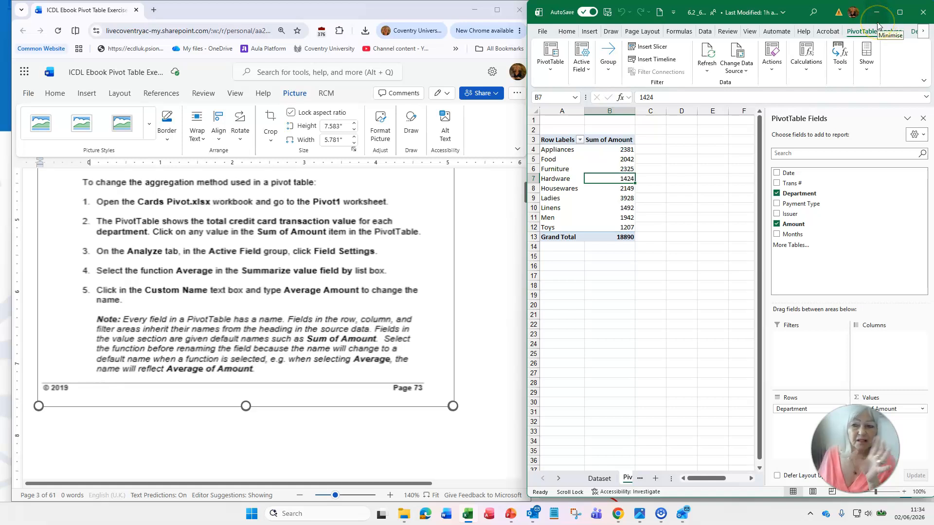
pyautogui.click(867, 63)
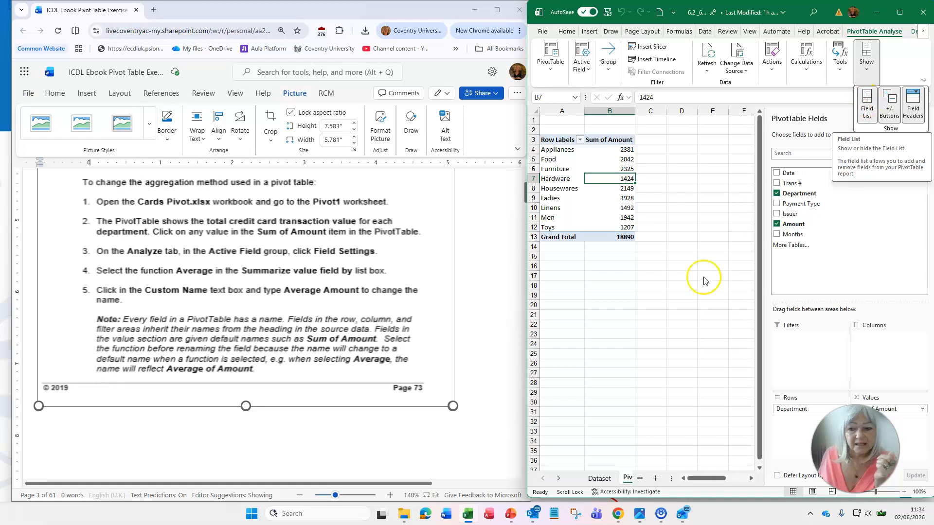
pyautogui.click(683, 278)
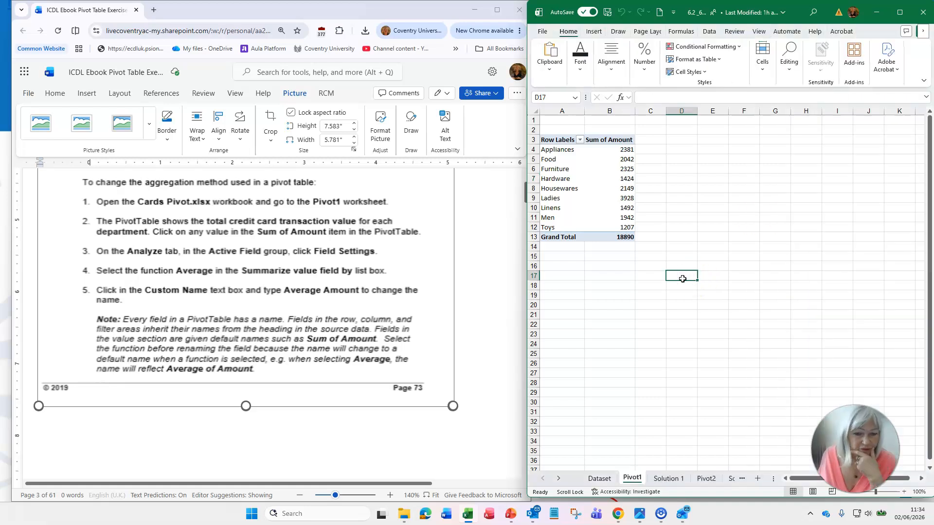
# - Hide the PivotTable Fields list using the Field List toggle
pyautogui.click(626, 178)
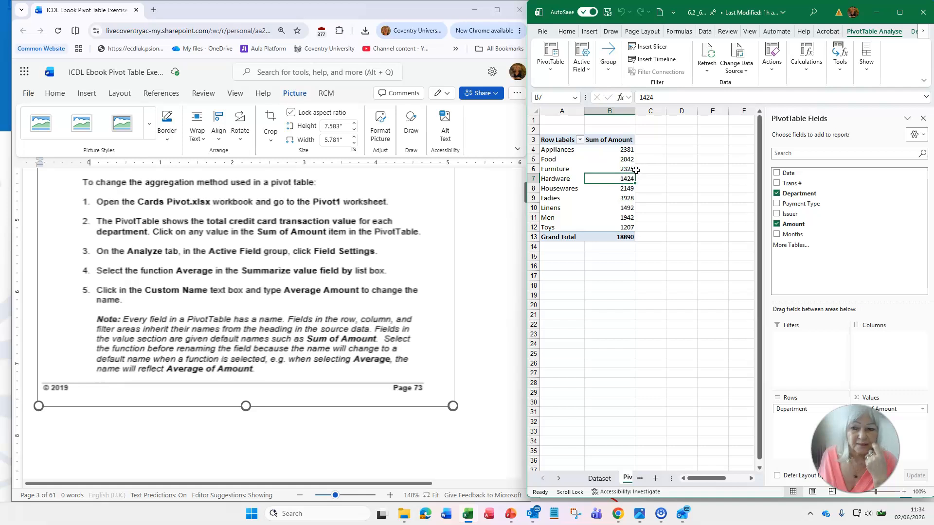
pyautogui.click(866, 73)
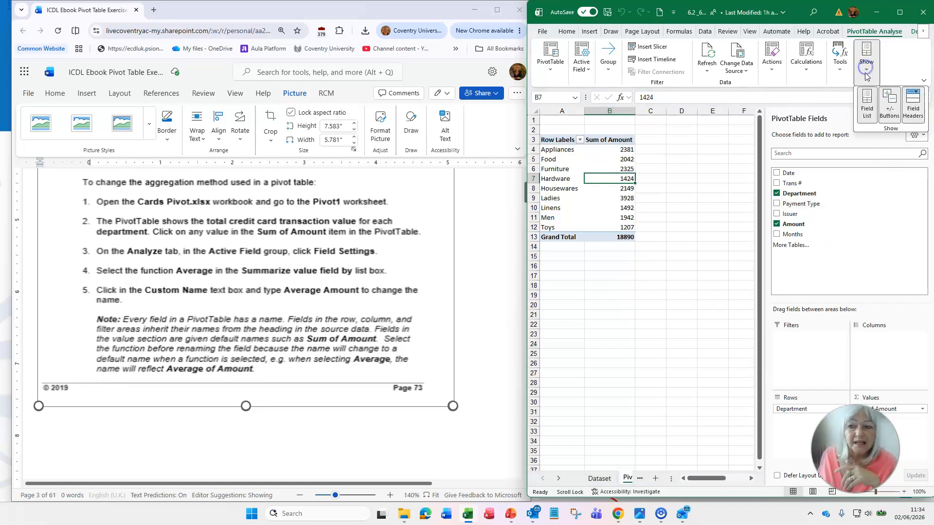
pyautogui.click(866, 108)
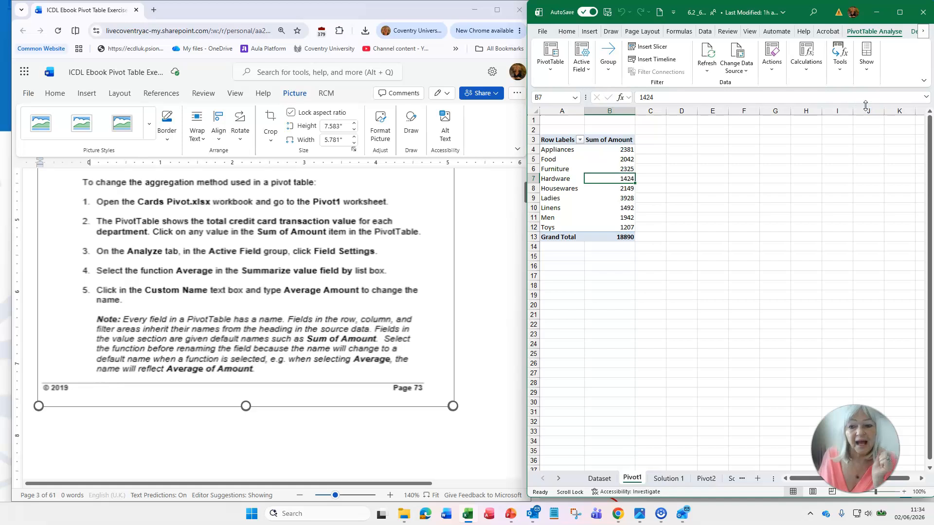
# - Turn the PivotTable Fields list back on and reselect a pivot table value cell
pyautogui.click(616, 159)
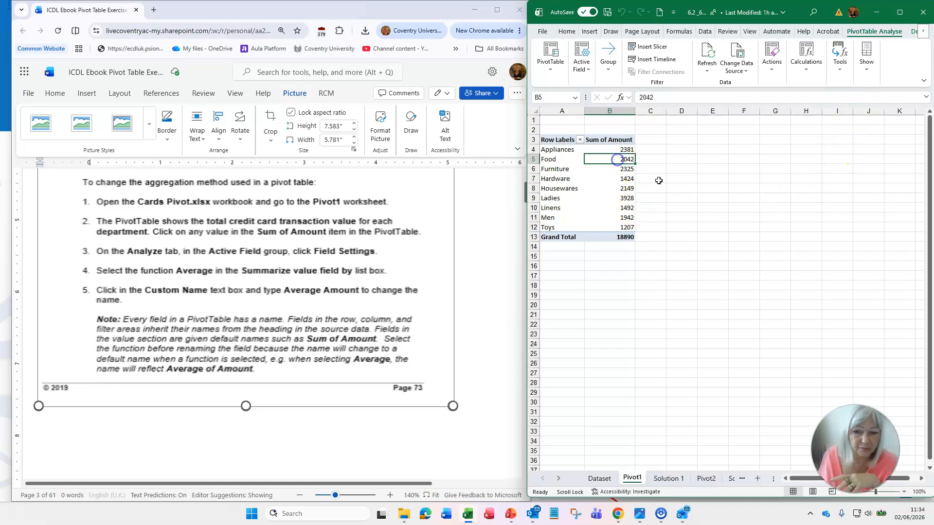
pyautogui.click(625, 179)
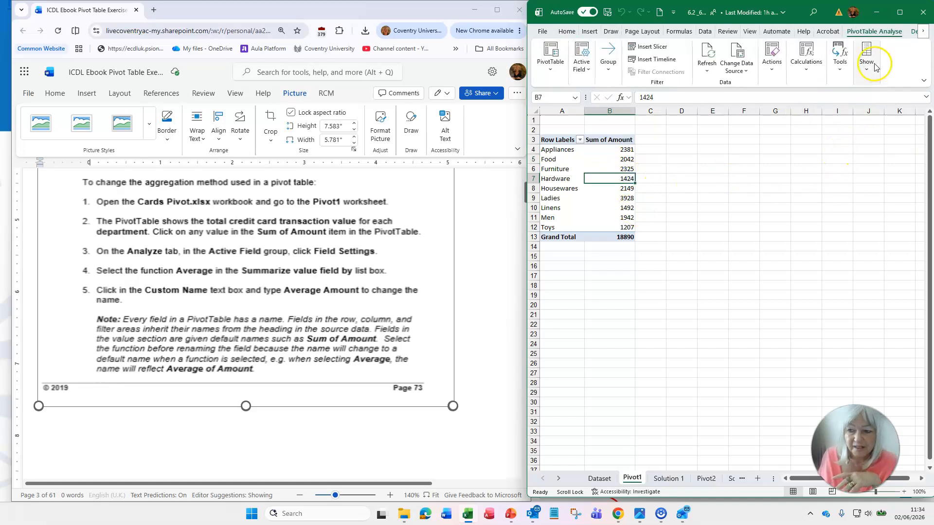
pyautogui.click(870, 61)
pyautogui.click(868, 106)
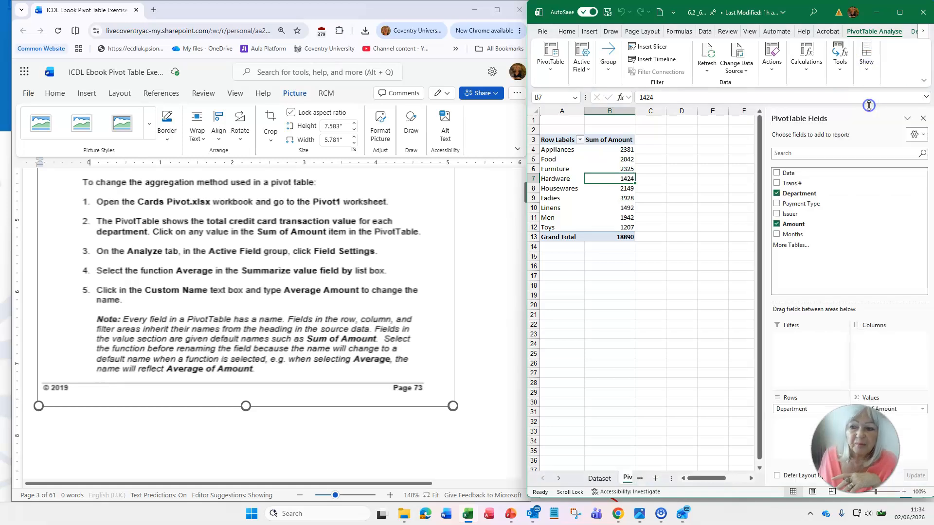
pyautogui.click(683, 265)
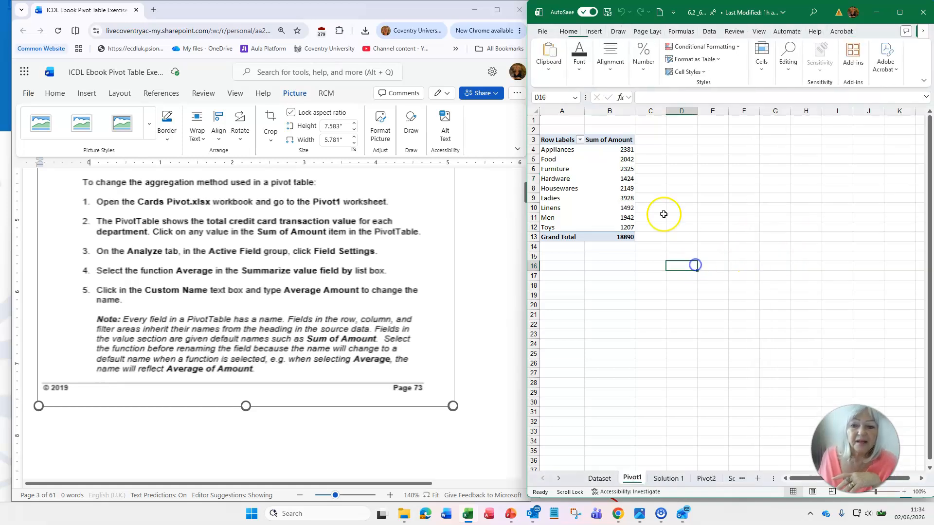
pyautogui.click(619, 176)
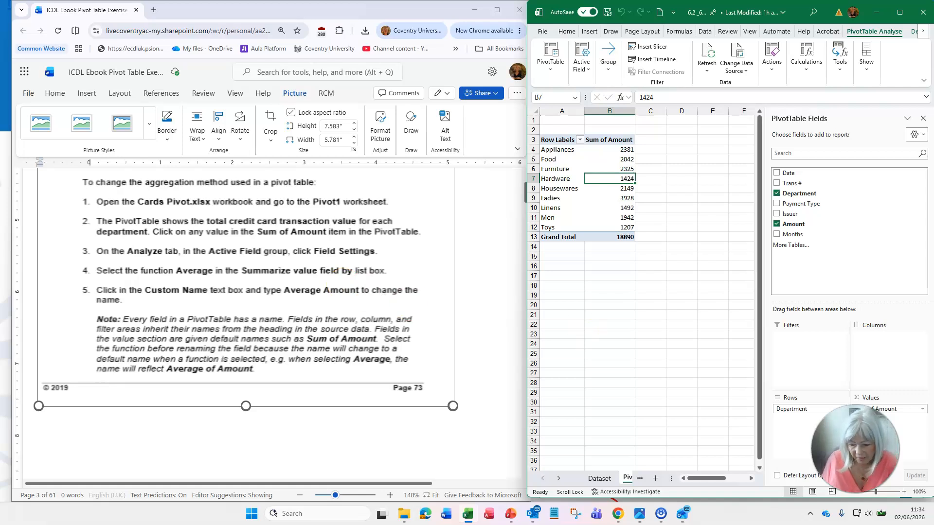
# - Open the menu of the Sum of Amount field in the Values area
pyautogui.moveTo(868, 472); pyautogui.dragTo(688, 465)
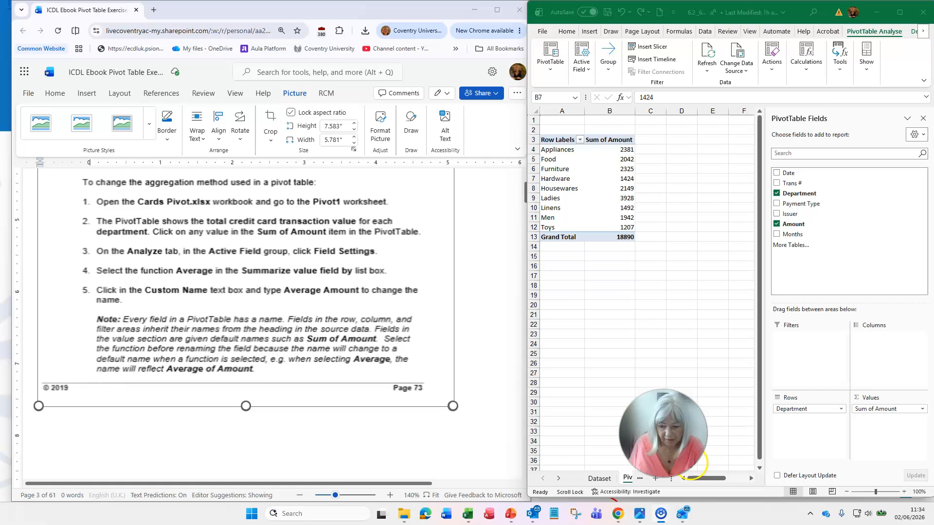
pyautogui.click(922, 411)
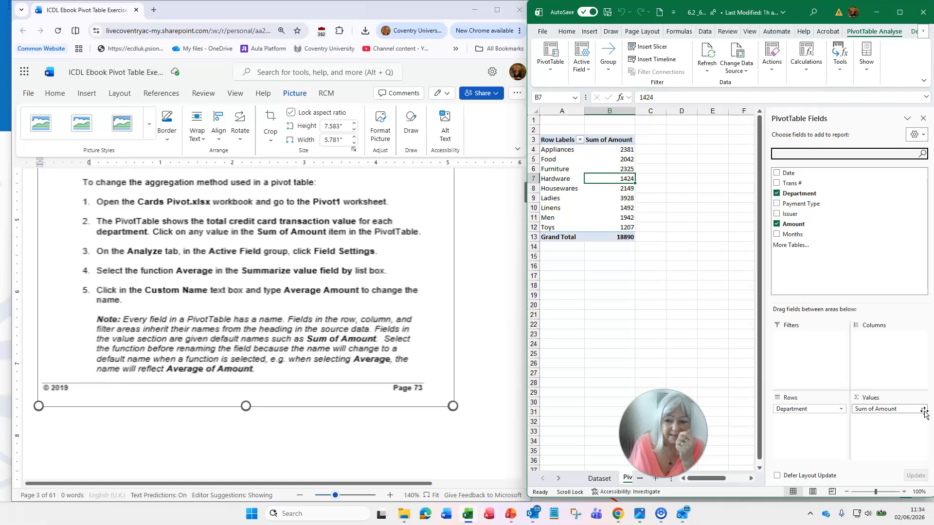
pyautogui.click(923, 411)
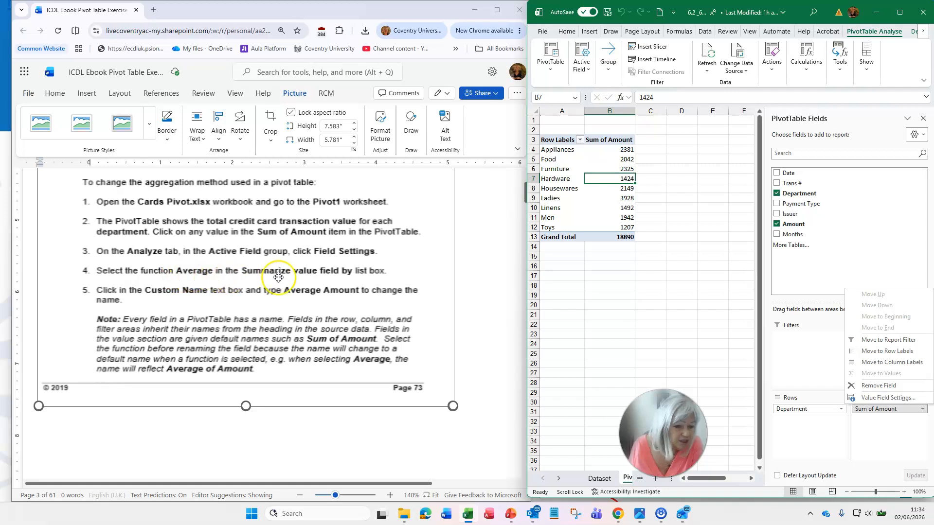
pyautogui.scroll(-5, 372, 278)
pyautogui.scroll(-1, 376, 286)
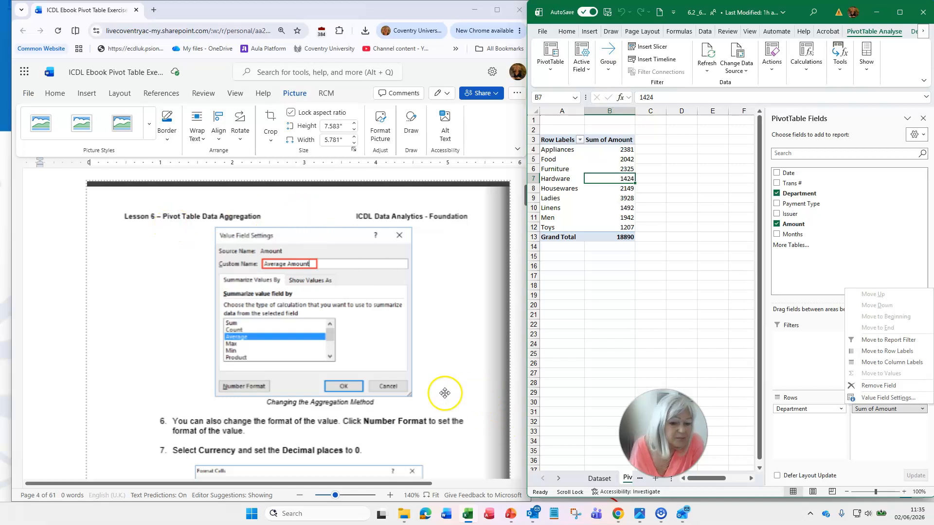
# - Open the Amount field's Value Field Settings, summarise it by Average and set the custom name to Average Amount
pyautogui.scroll(6, 447, 405)
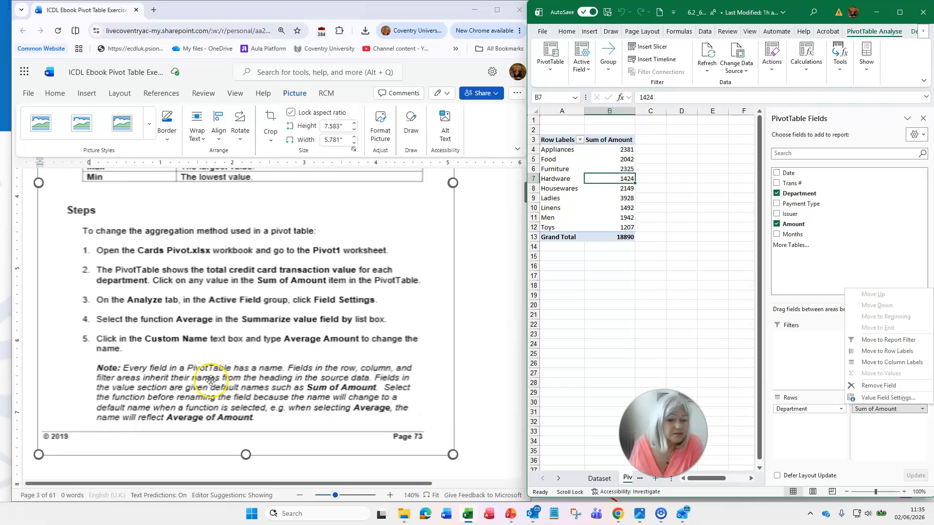
pyautogui.click(888, 398)
pyautogui.click(818, 154)
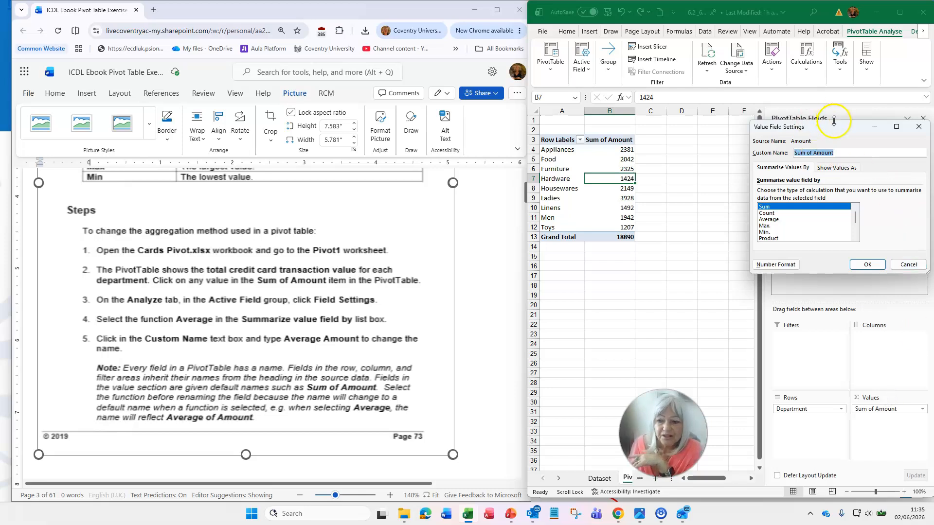
pyautogui.moveTo(837, 127); pyautogui.dragTo(637, 204)
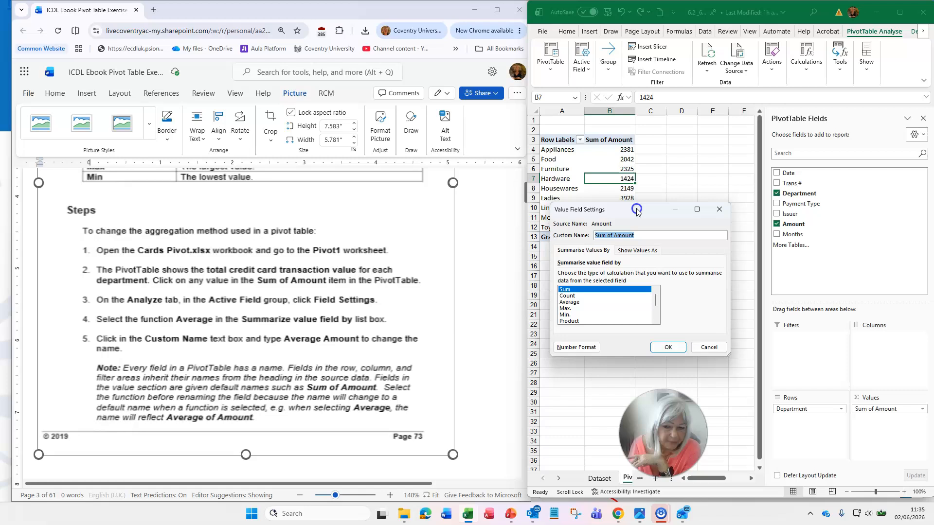
pyautogui.click(569, 302)
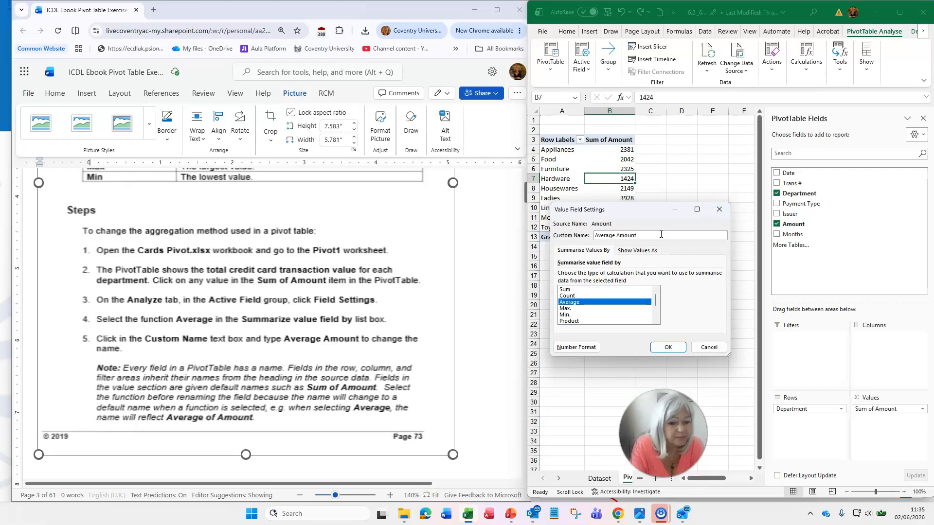
# - Format the value field as Currency with 0 decimal places and apply the value field settings
pyautogui.scroll(-5, 344, 298)
pyautogui.scroll(-5, 355, 300)
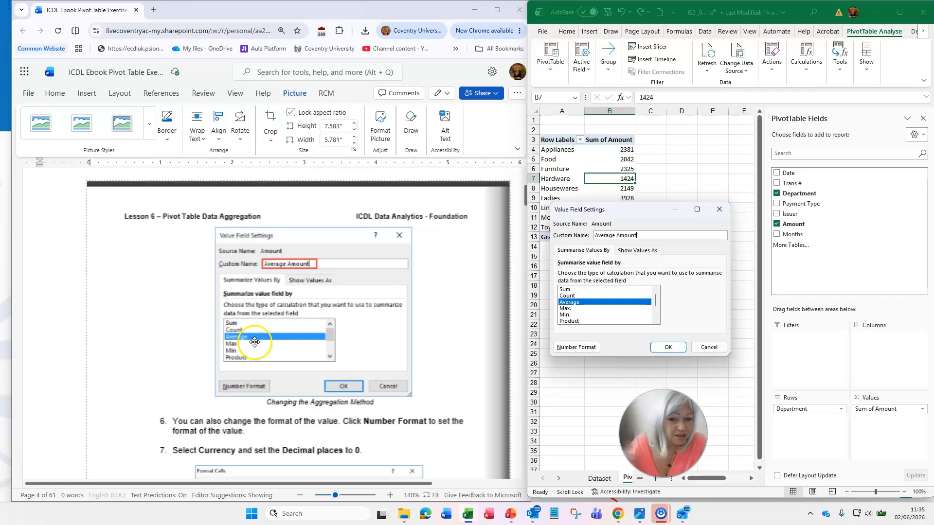
pyautogui.scroll(-4, 317, 338)
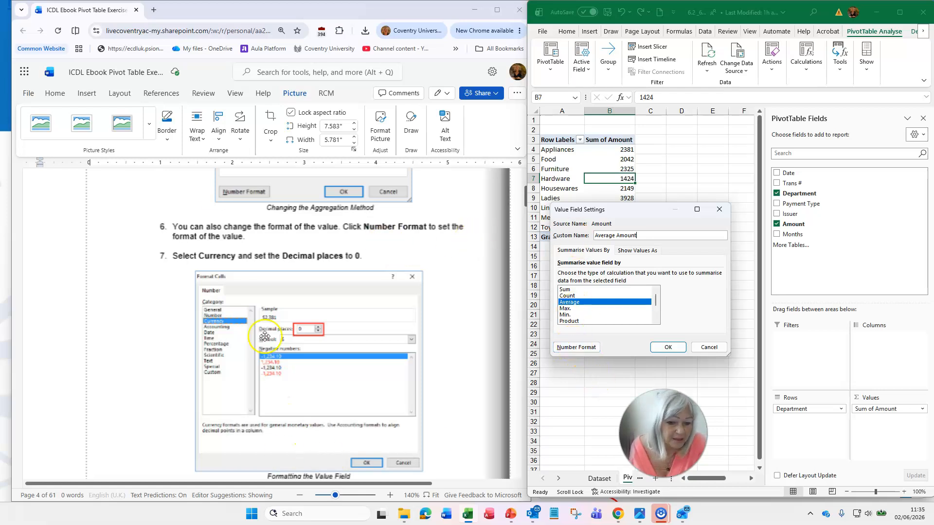
pyautogui.click(576, 350)
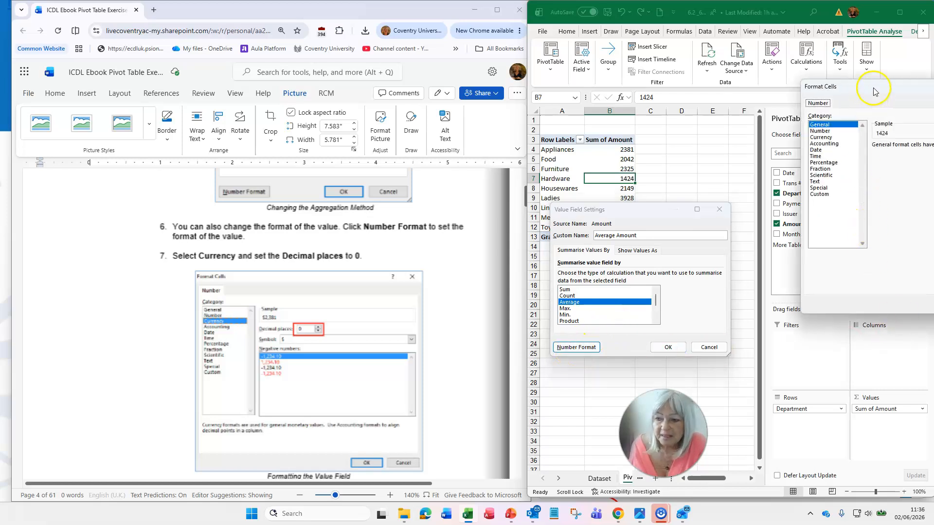
pyautogui.moveTo(875, 92); pyautogui.dragTo(678, 98)
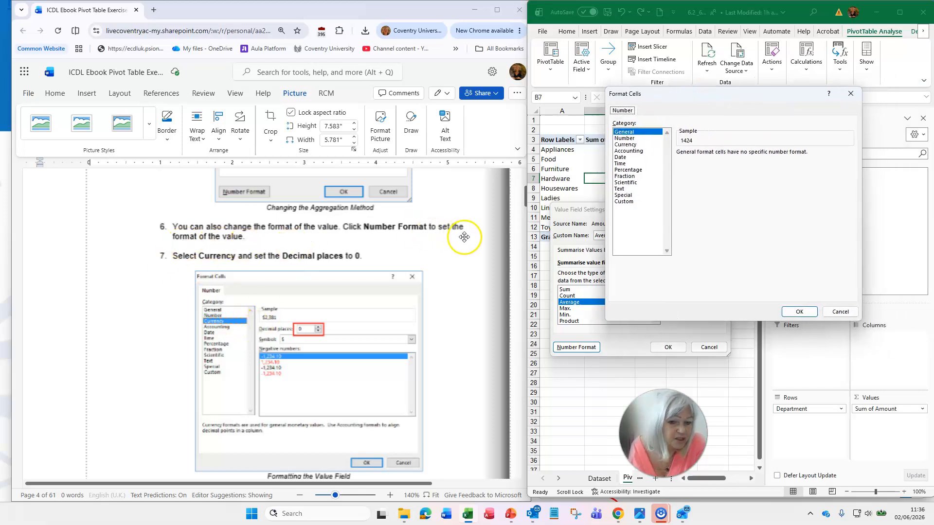
pyautogui.click(625, 144)
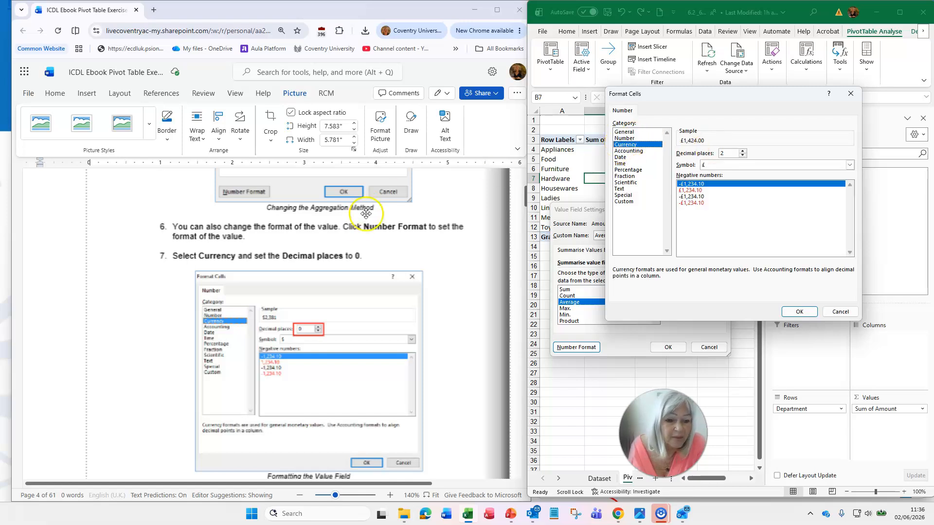
pyautogui.click(742, 156)
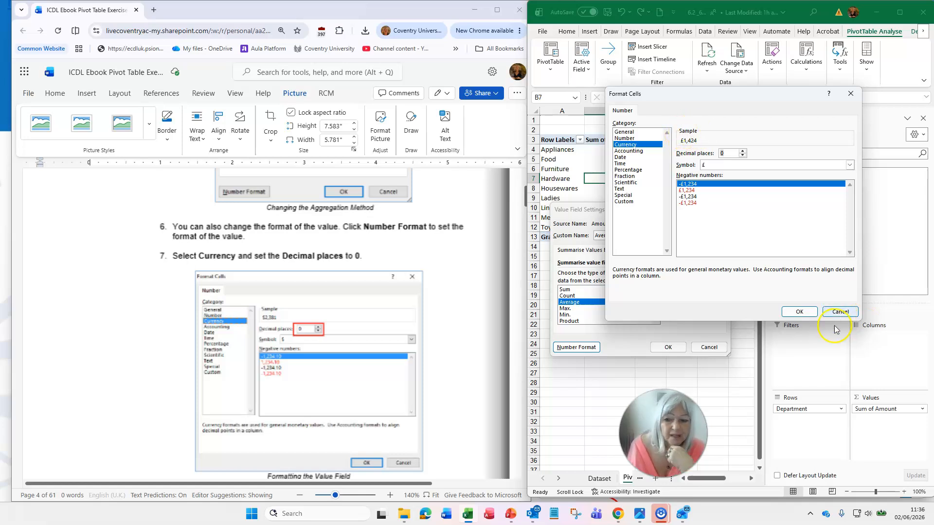
pyautogui.scroll(-4, 370, 351)
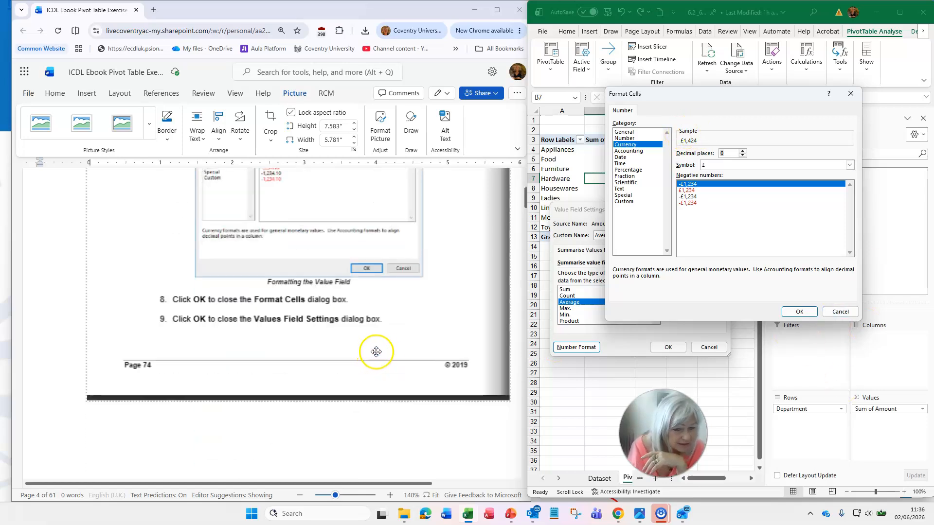
pyautogui.scroll(-2, 374, 380)
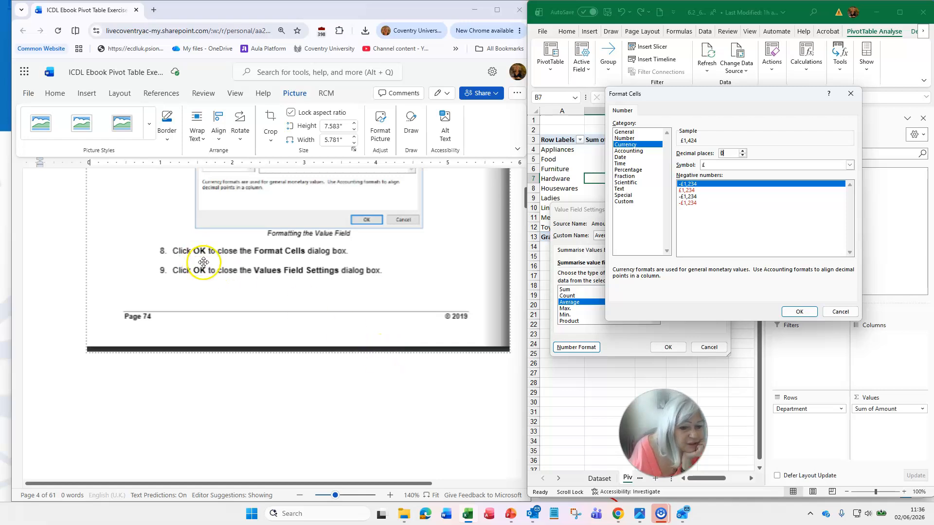
pyautogui.click(799, 312)
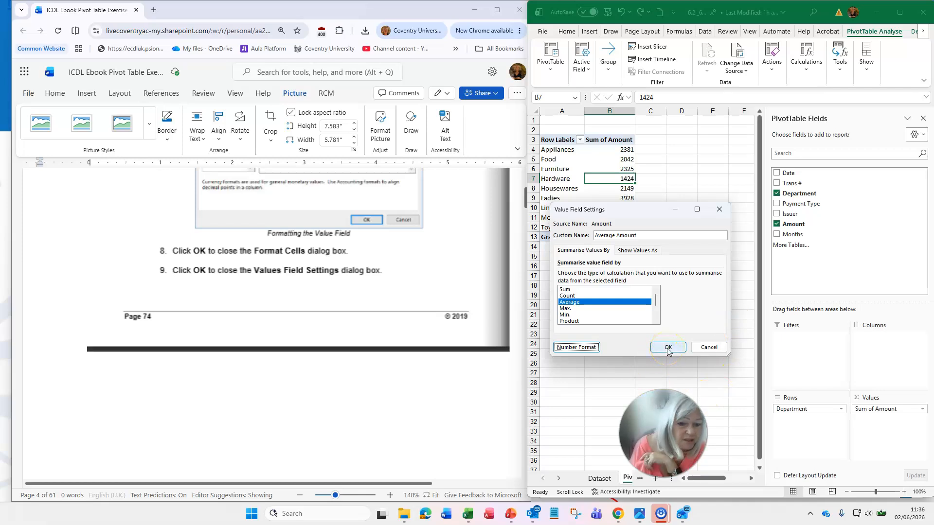
pyautogui.click(668, 347)
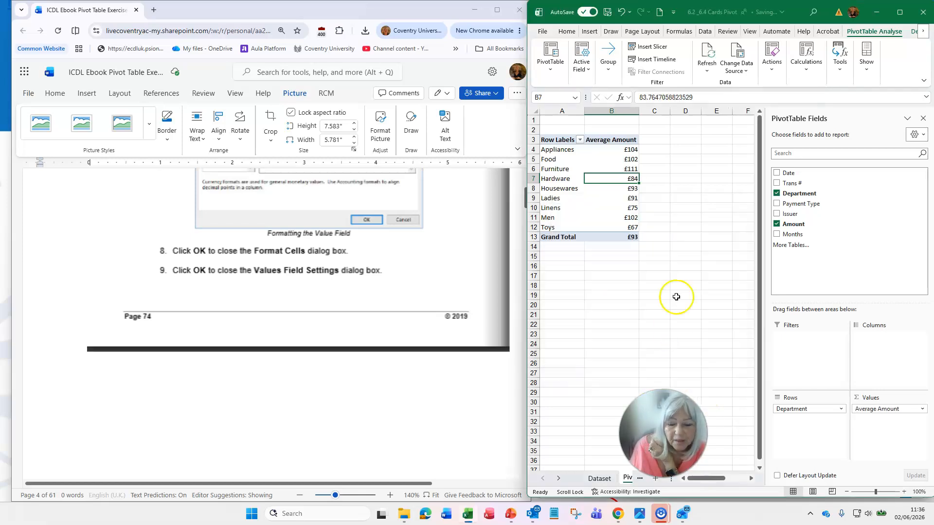
# - Compare the Pivot1 pivot table with the Solution 1 worksheet
pyautogui.moveTo(628, 215)
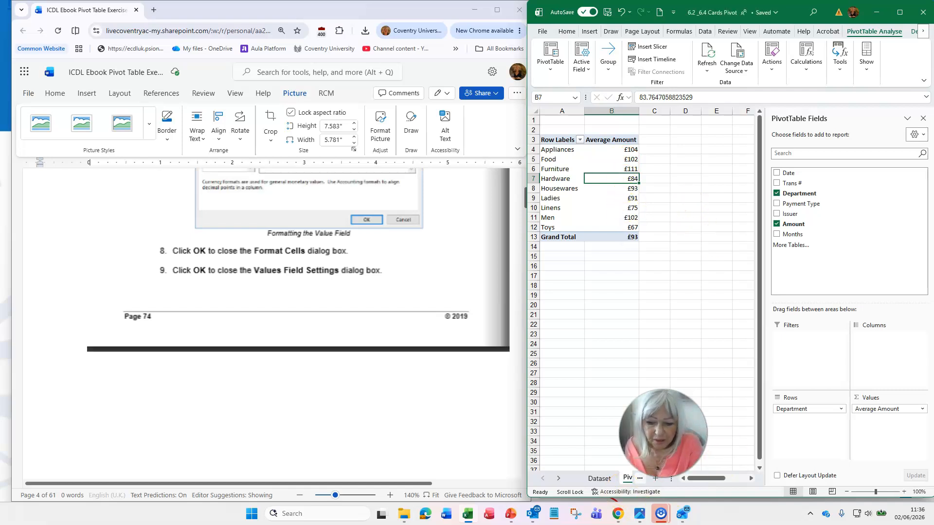
pyautogui.moveTo(663, 433); pyautogui.dragTo(866, 230)
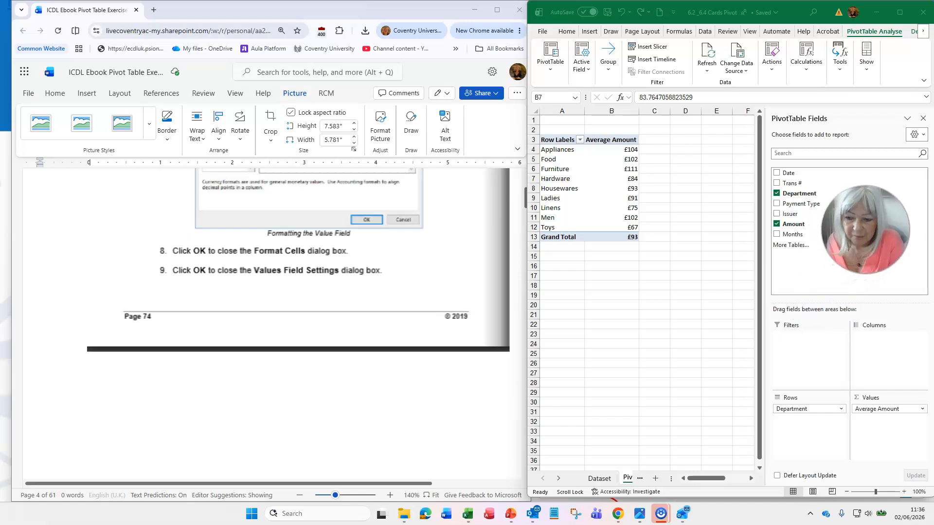
pyautogui.click(627, 479)
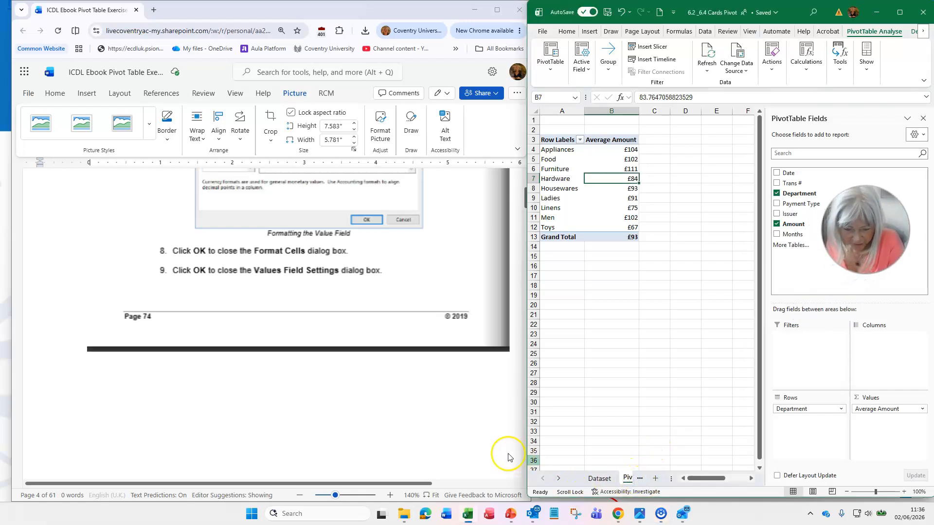
pyautogui.moveTo(526, 456); pyautogui.dragTo(441, 456)
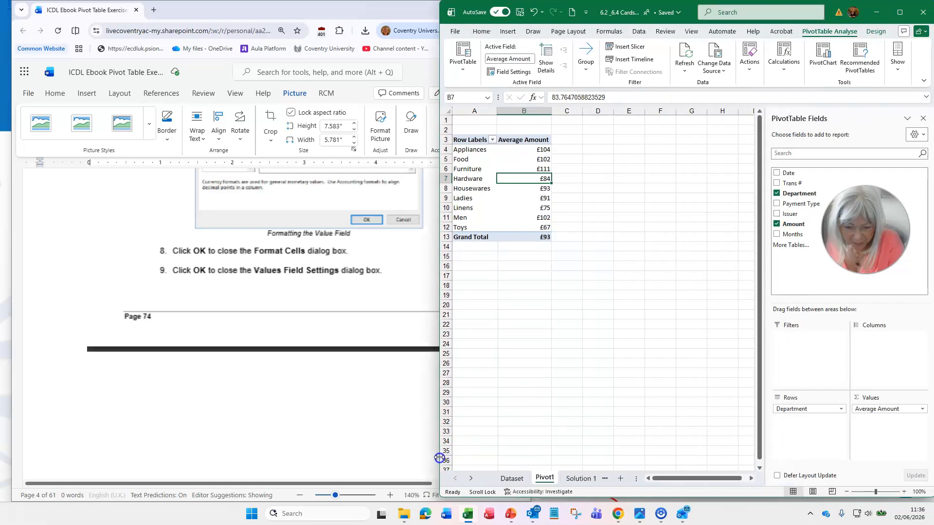
pyautogui.click(574, 480)
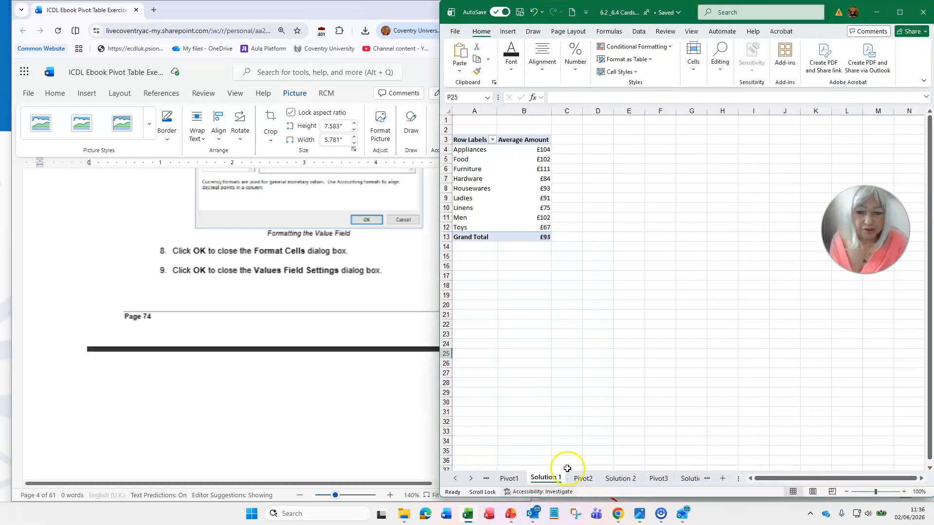
pyautogui.click(502, 479)
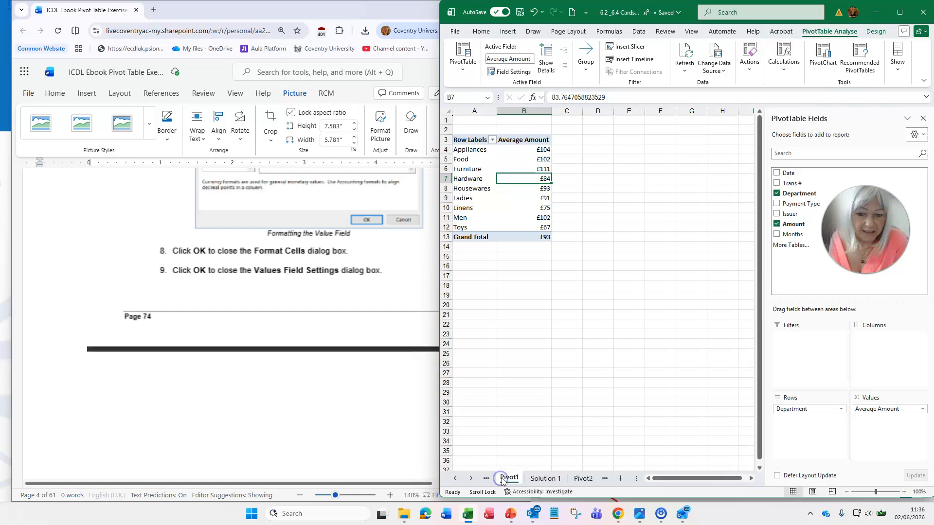
pyautogui.click(550, 480)
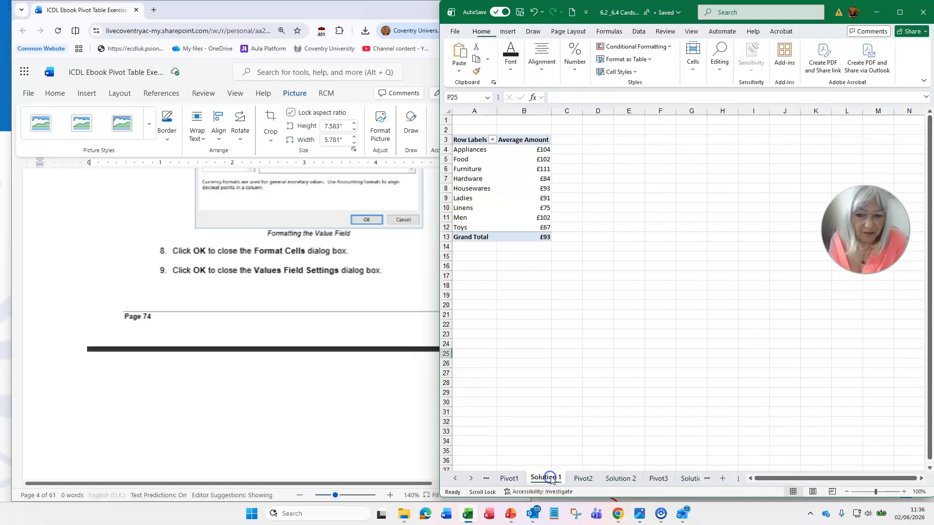
pyautogui.click(509, 480)
pyautogui.moveTo(437, 345); pyautogui.dragTo(528, 338)
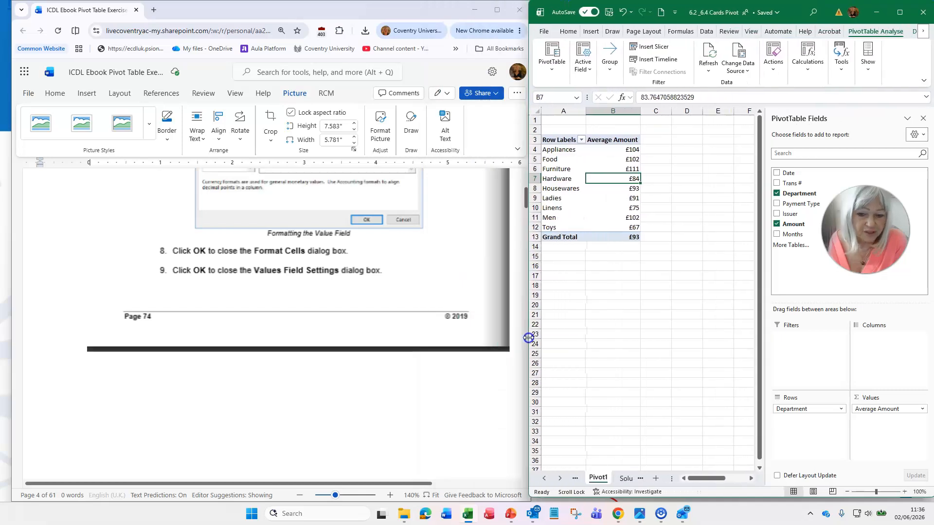
# - Summarise the pivot table values by Average through a value cell's shortcut menu
pyautogui.scroll(-10, 334, 325)
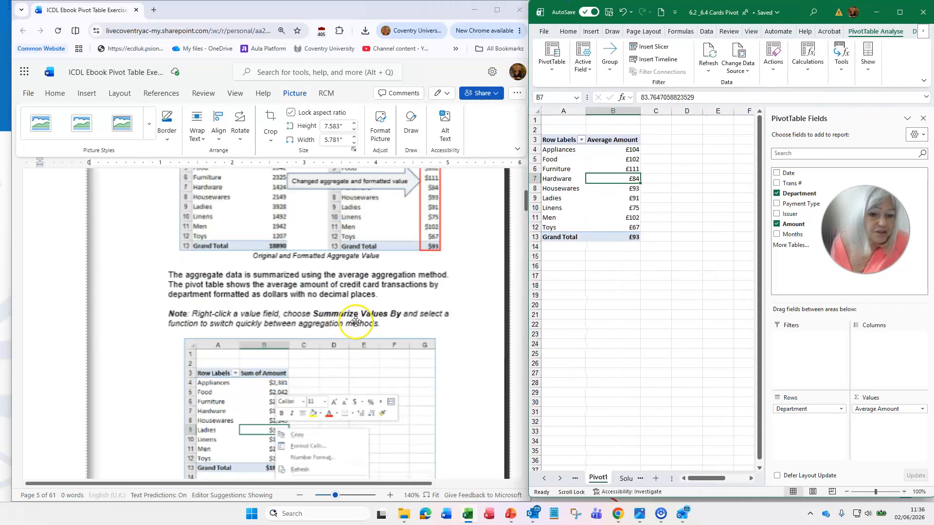
pyautogui.scroll(1, 356, 321)
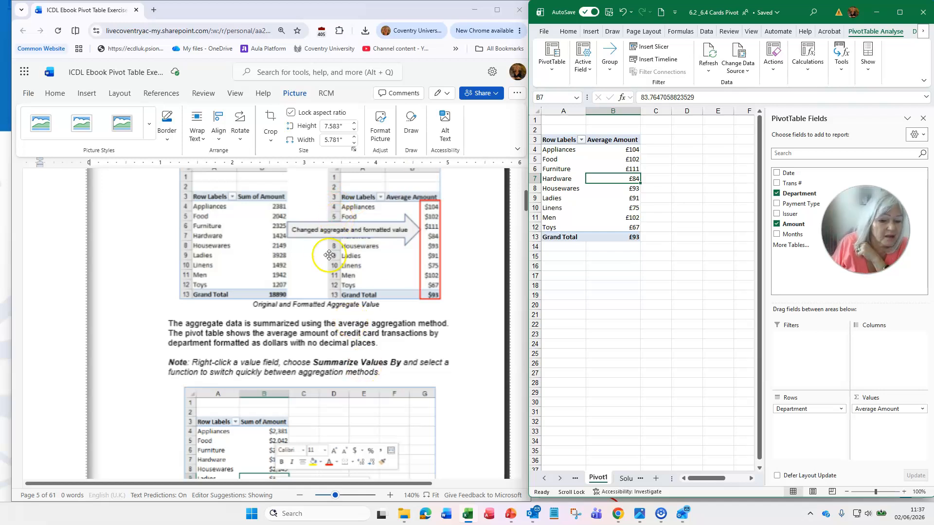
pyautogui.scroll(-5, 345, 282)
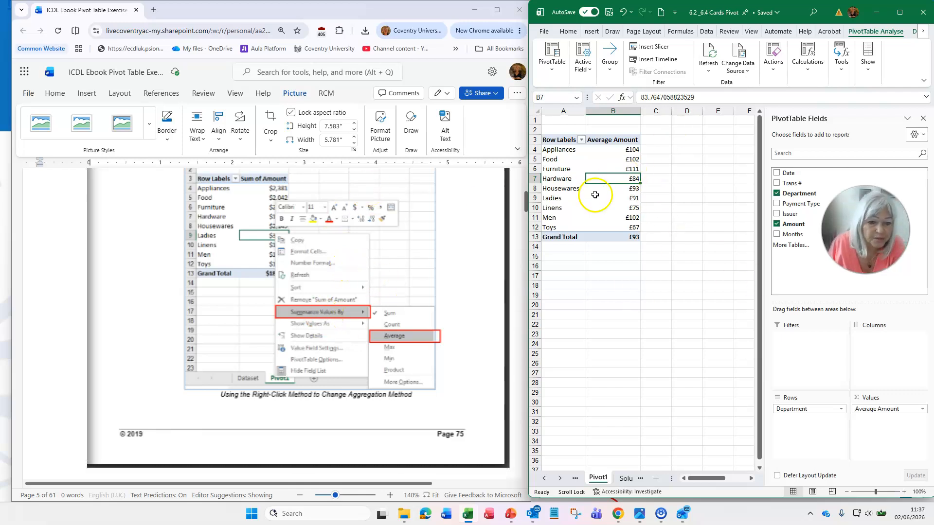
pyautogui.rightClick(612, 179)
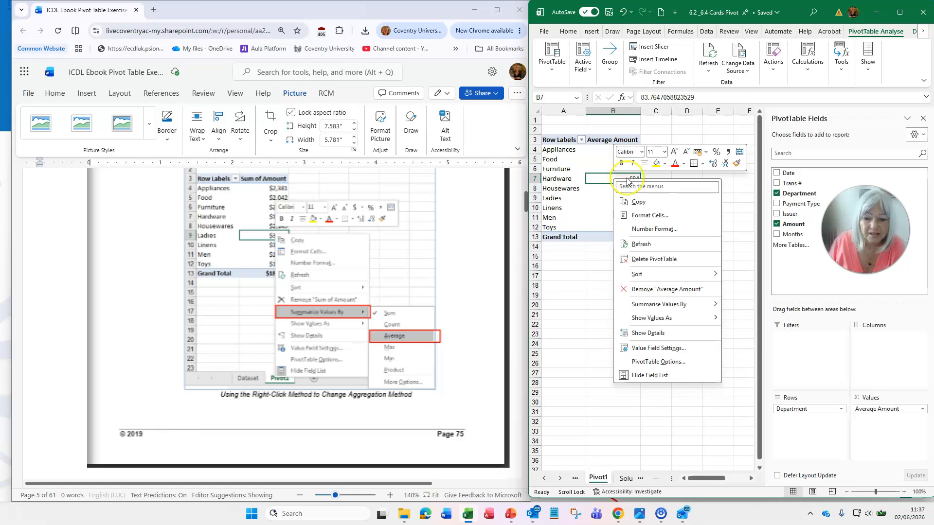
pyautogui.moveTo(686, 307)
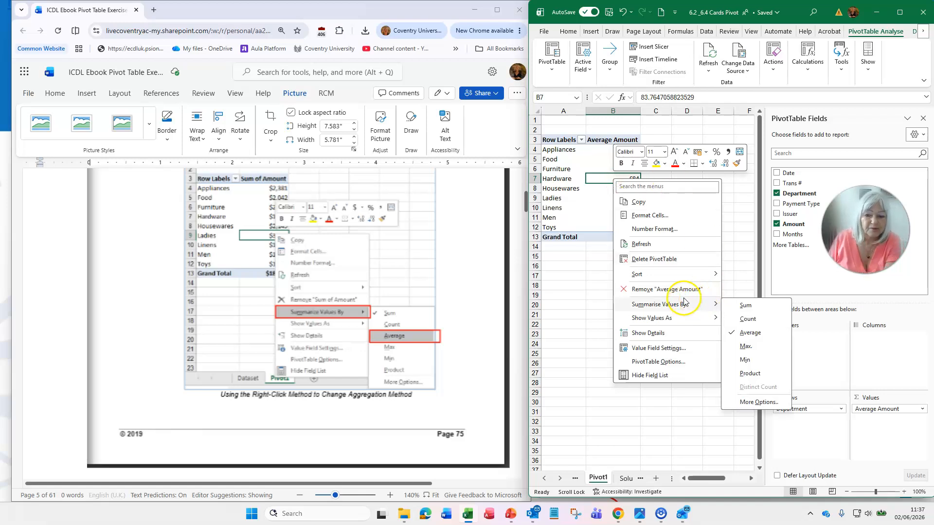
pyautogui.click(754, 333)
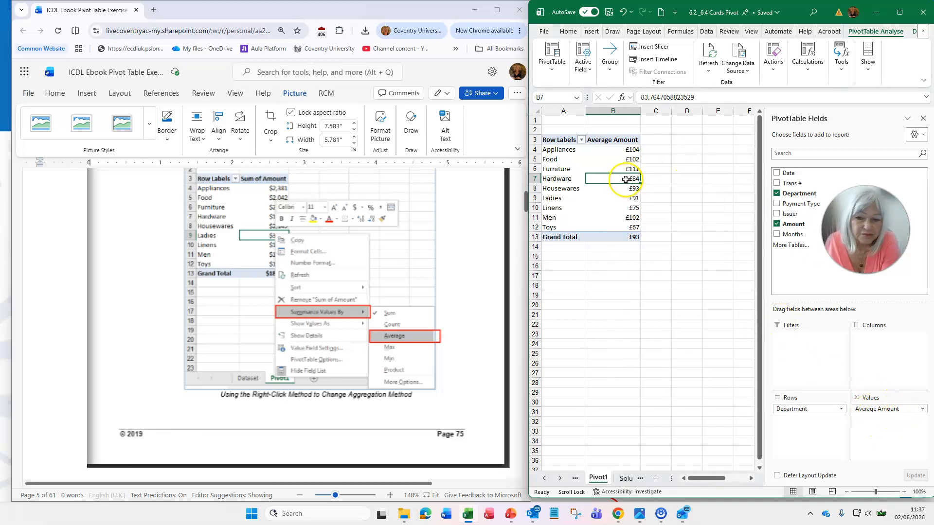
# - Switch the pivot table values' summary to Sum through the shortcut menu
pyautogui.rightClick(627, 179)
pyautogui.moveTo(704, 306)
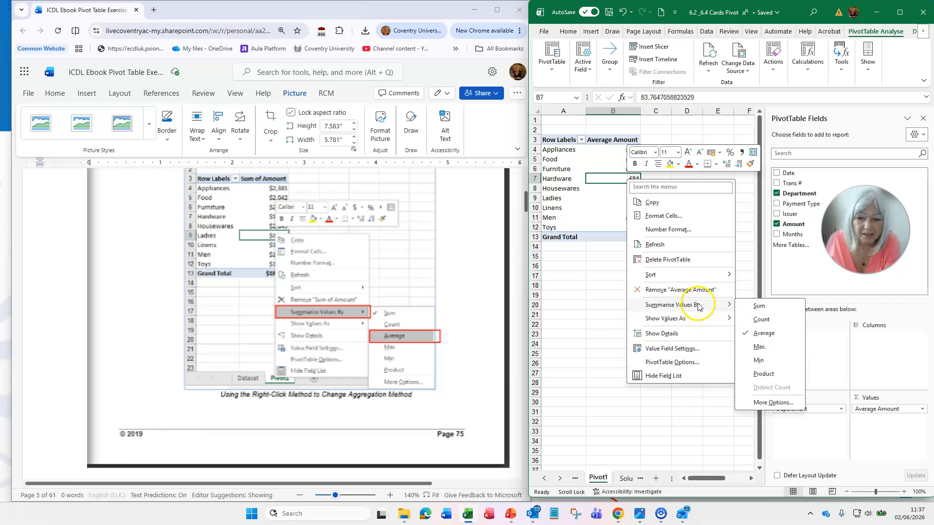
pyautogui.click(759, 306)
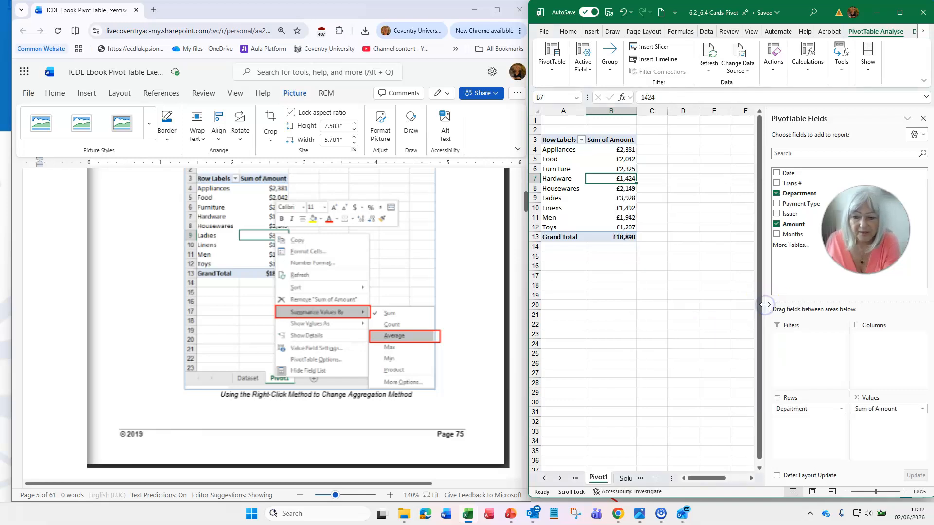
# - Switch the pivot table values' summary back to Average from the Furniture value cell's shortcut menu
pyautogui.rightClick(621, 171)
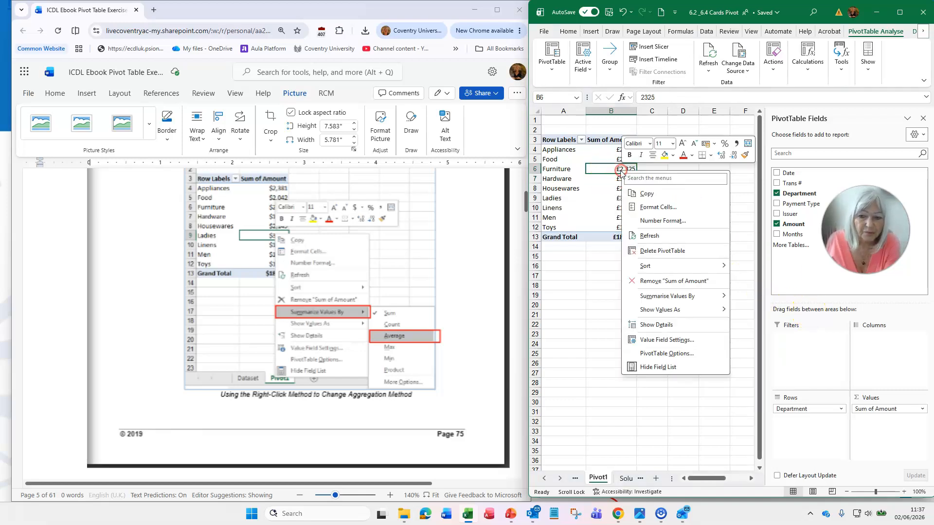
pyautogui.moveTo(667, 296)
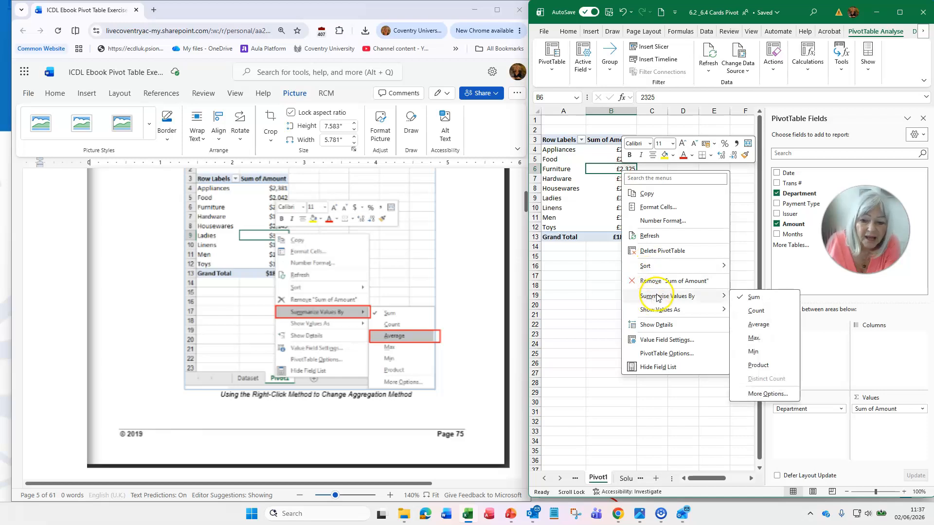
pyautogui.click(757, 326)
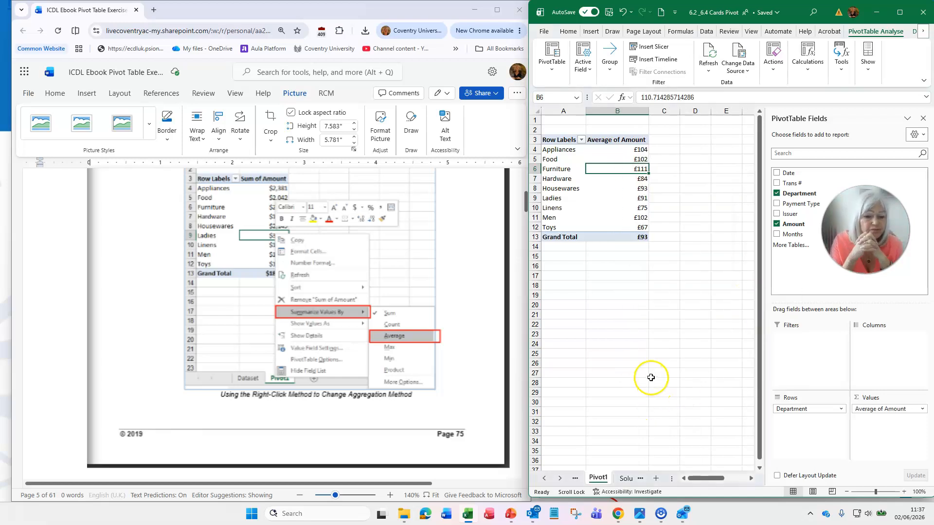
pyautogui.scroll(-5, 413, 359)
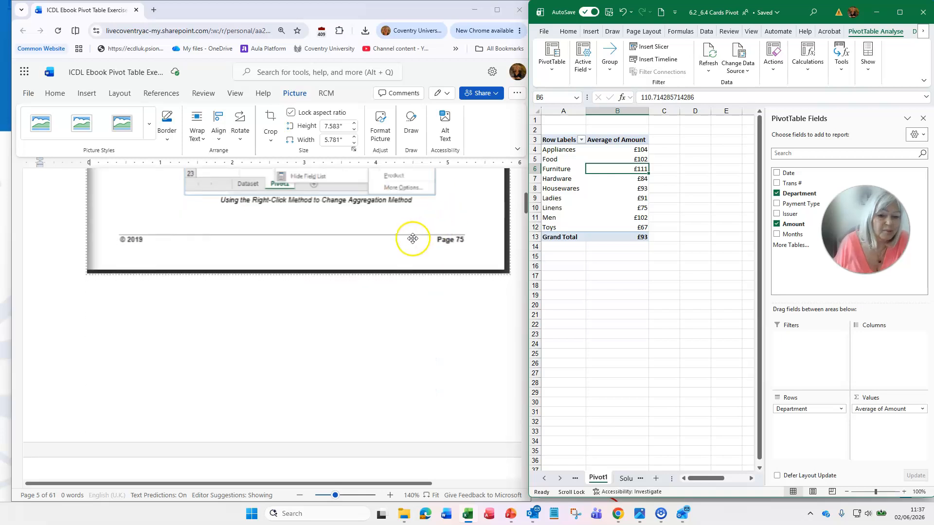
pyautogui.scroll(-3, 415, 242)
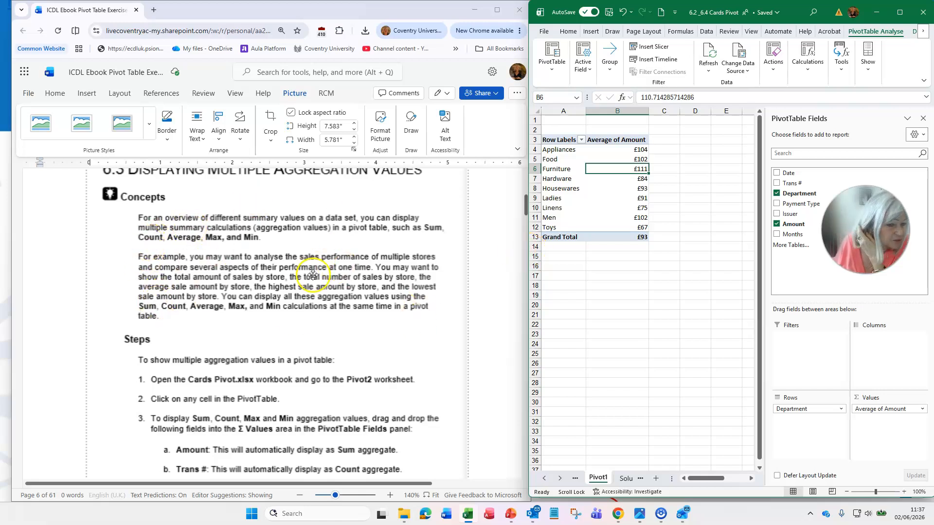
# - Read the multiple aggregation values lesson, widen the Excel window and open the Pivot2 worksheet
pyautogui.scroll(1, 322, 218)
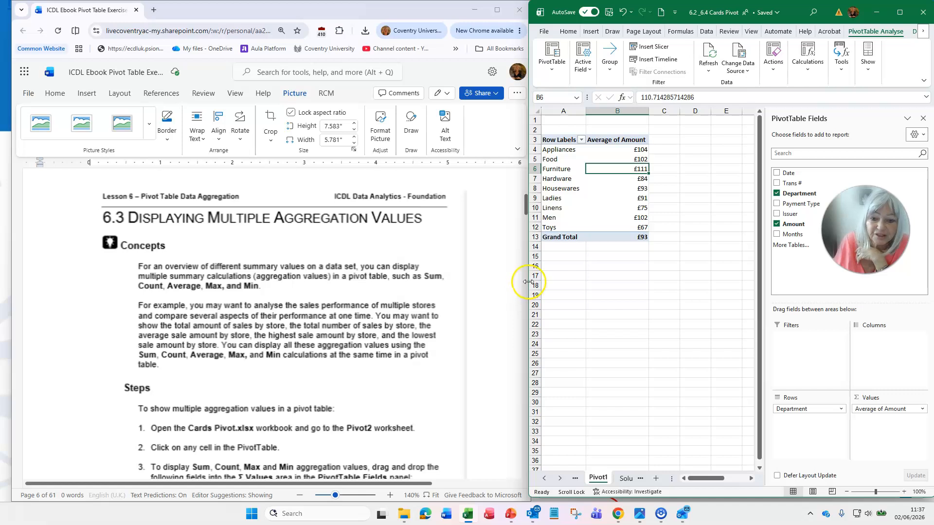
pyautogui.moveTo(528, 282); pyautogui.dragTo(471, 289)
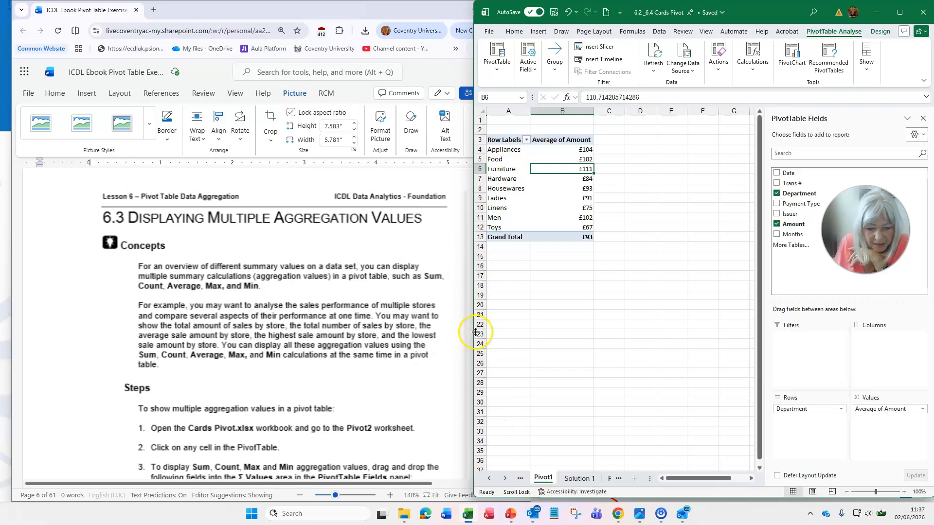
pyautogui.moveTo(472, 333); pyautogui.dragTo(348, 334)
pyautogui.click(491, 478)
pyautogui.click(162, 406)
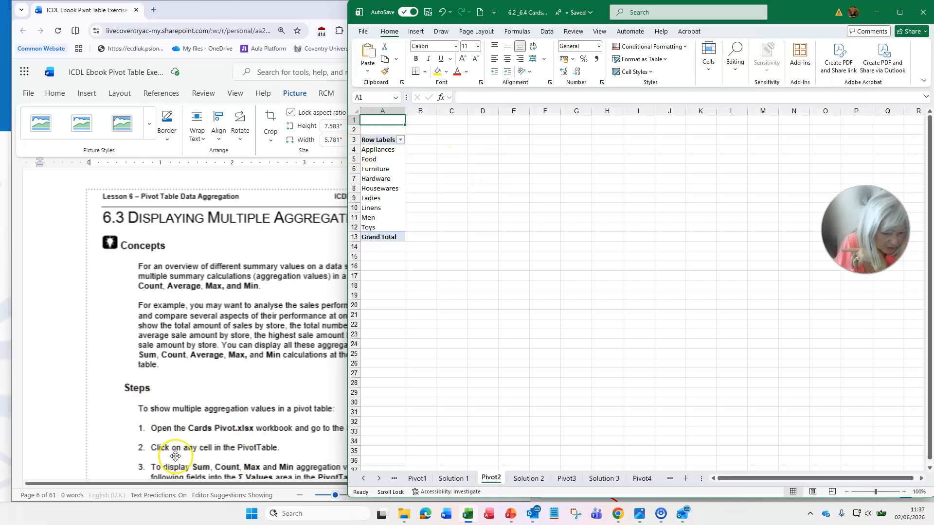
# - Select a cell in the Pivot2 pivot table and examine the value fields of the Solution 2 pivot table
pyautogui.scroll(-2, 231, 444)
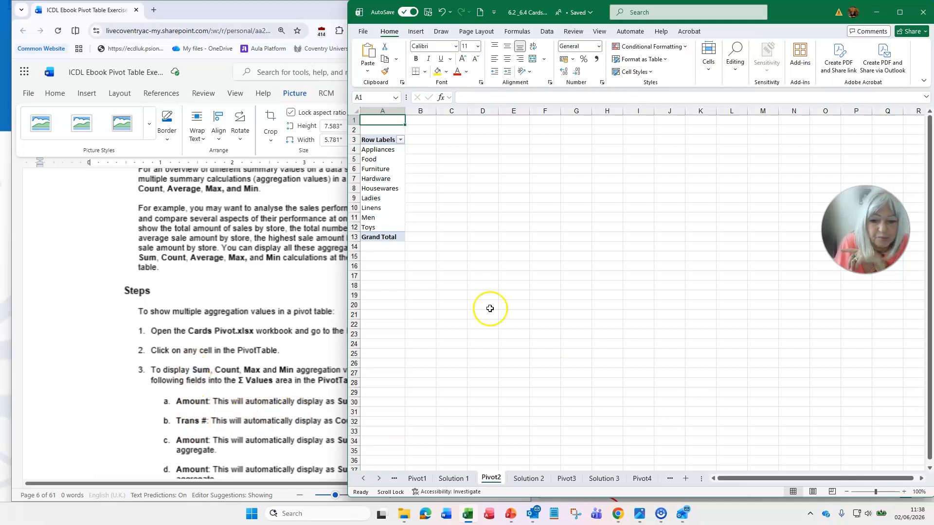
pyautogui.click(392, 189)
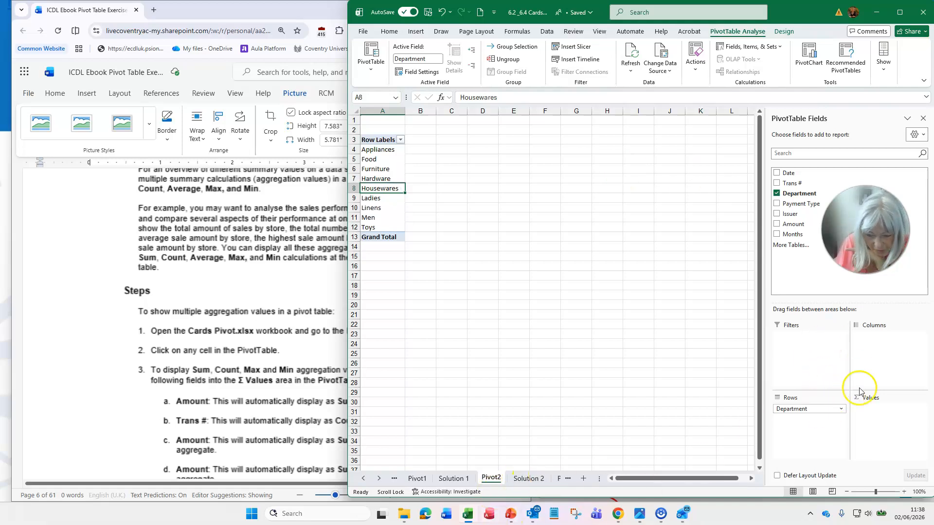
pyautogui.click(527, 479)
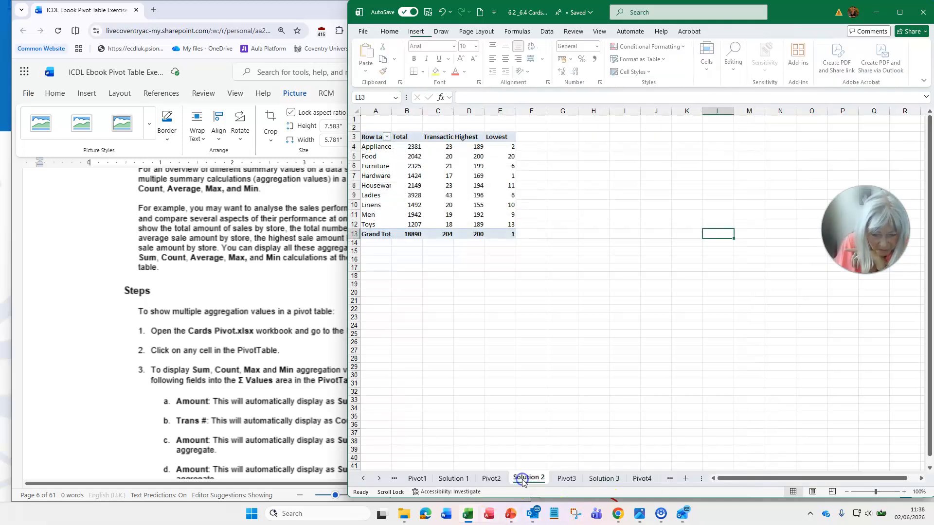
pyautogui.click(457, 166)
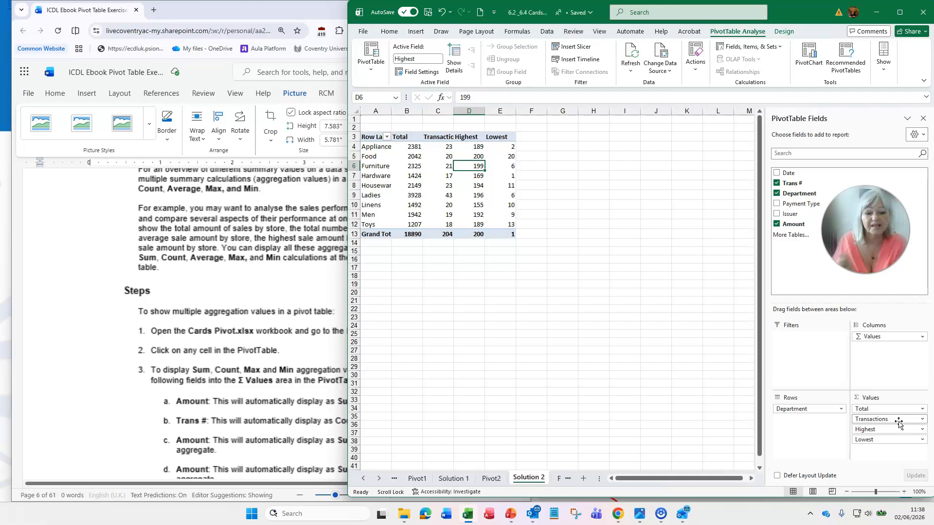
pyautogui.moveTo(899, 422); pyautogui.dragTo(875, 327)
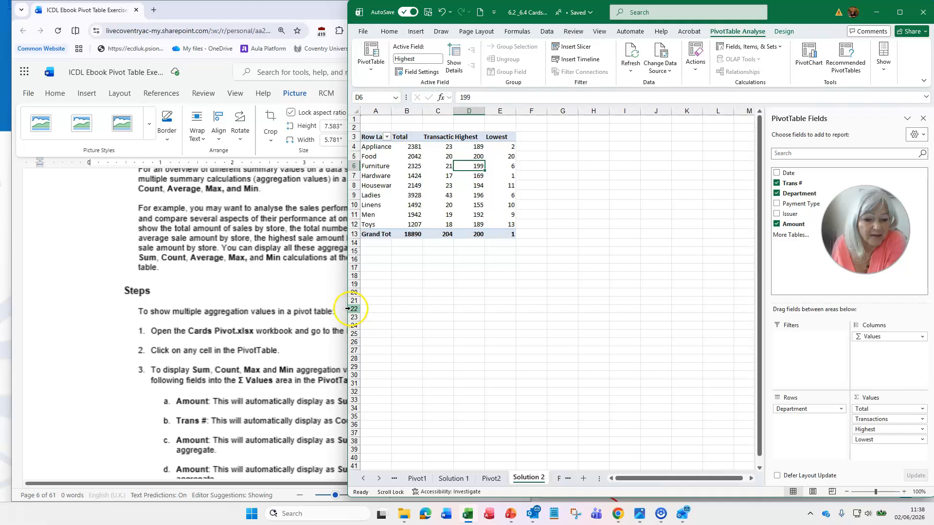
# - Narrow the Excel window and minimise Excel, Word and File Explorer to return to the lesson slides
pyautogui.moveTo(347, 310); pyautogui.dragTo(528, 310)
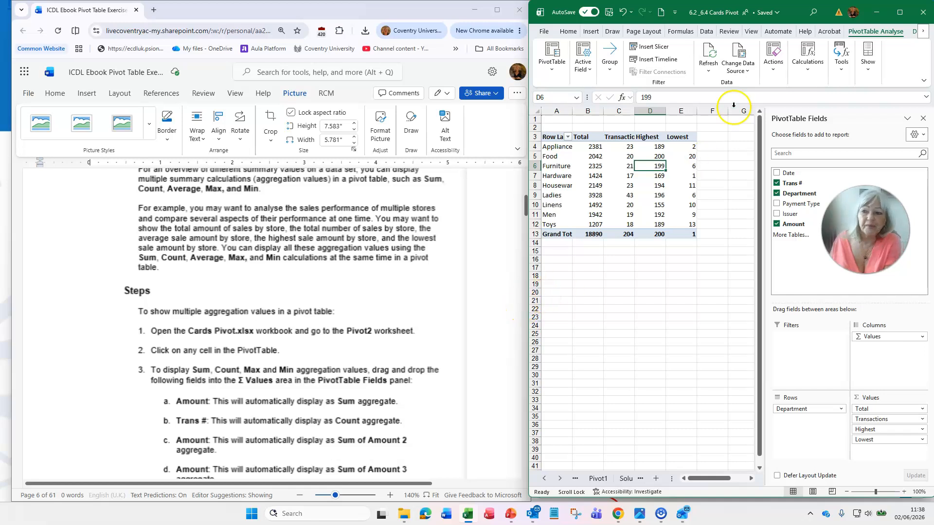
pyautogui.click(878, 13)
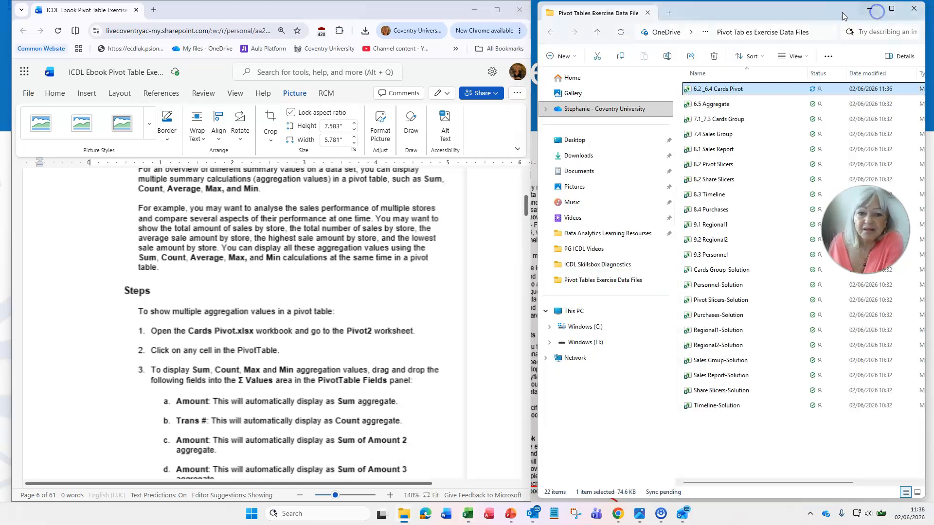
pyautogui.click(310, 11)
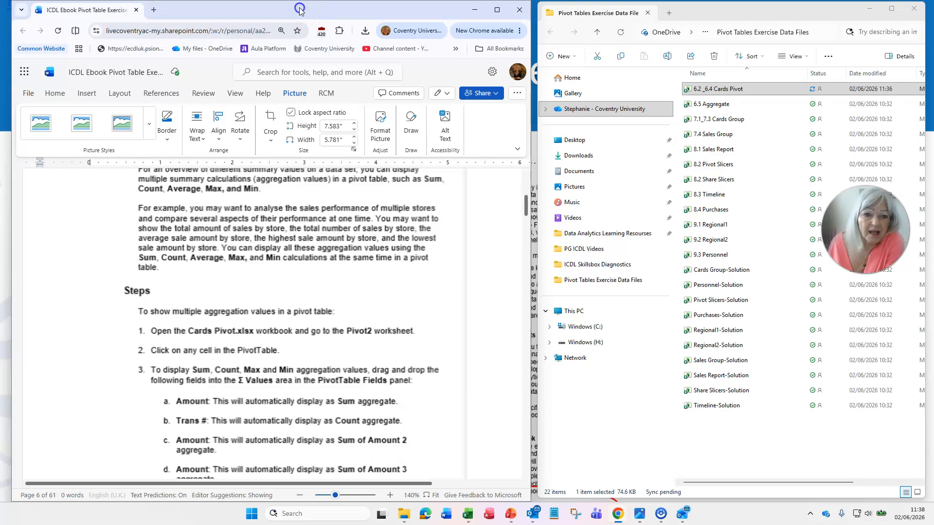
pyautogui.moveTo(300, 11); pyautogui.dragTo(299, 89)
pyautogui.click(472, 87)
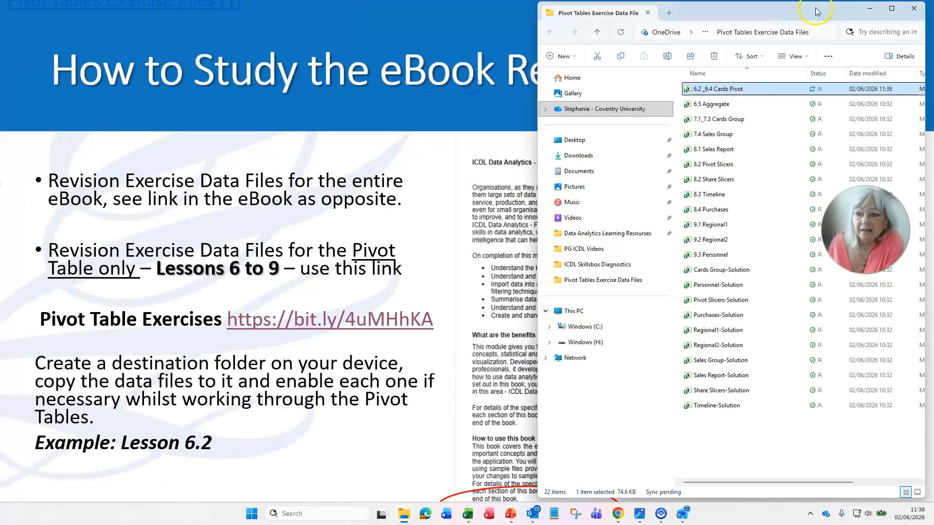
pyautogui.click(872, 8)
pyautogui.click(34, 464)
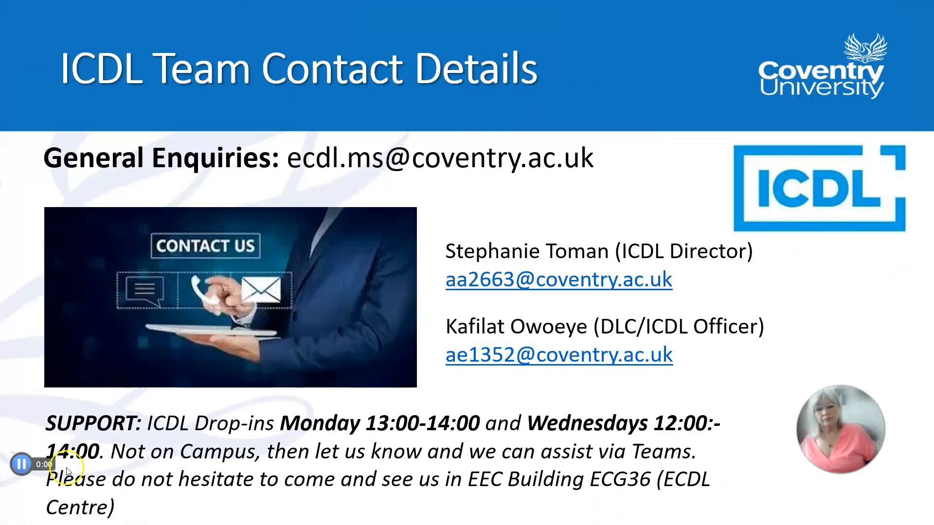